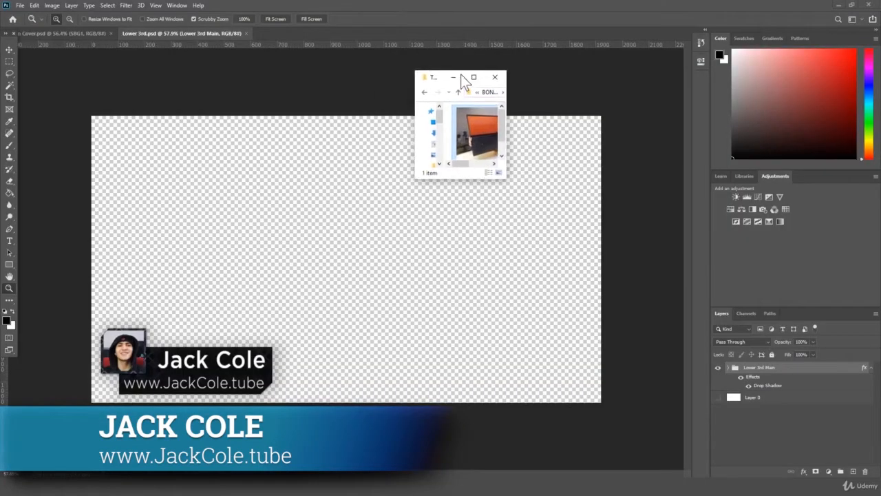
Enlarge and position the Thumbnail folder window so its contents are visible, and select the Yellow 2 image
left_click_drag(508, 183, 735, 477)
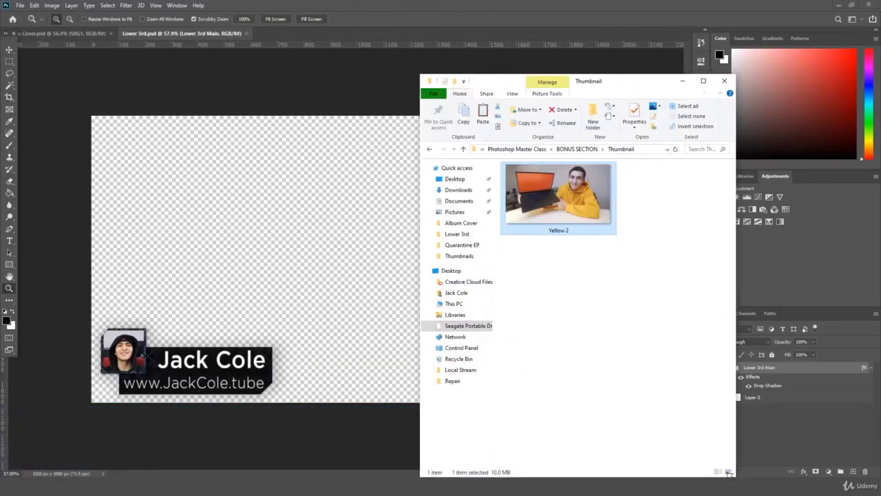
double_click(646, 75)
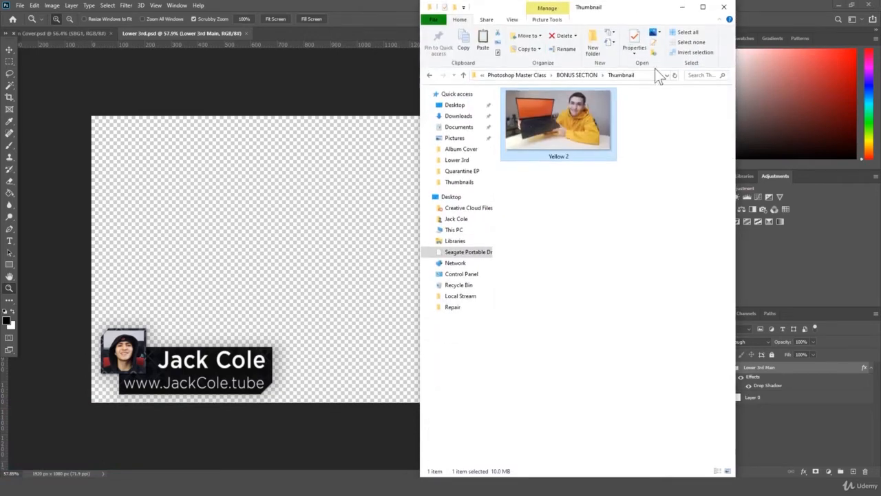
left_click(664, 152)
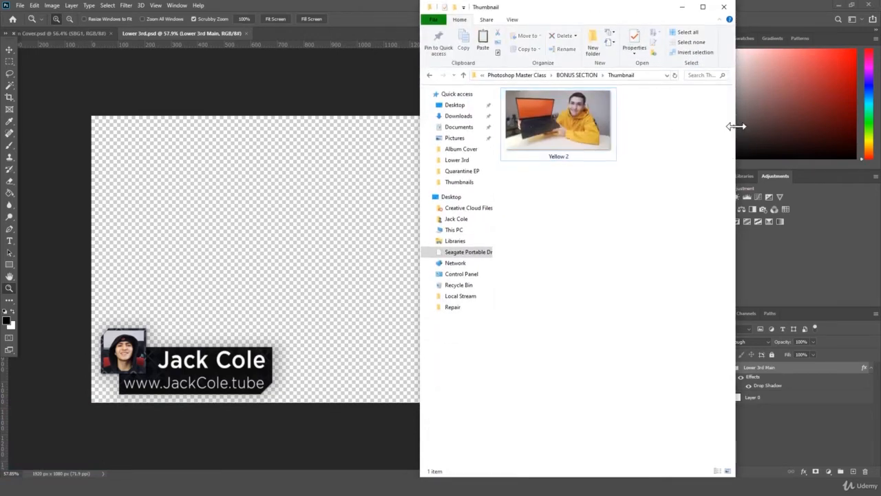
left_click_drag(735, 133, 681, 133)
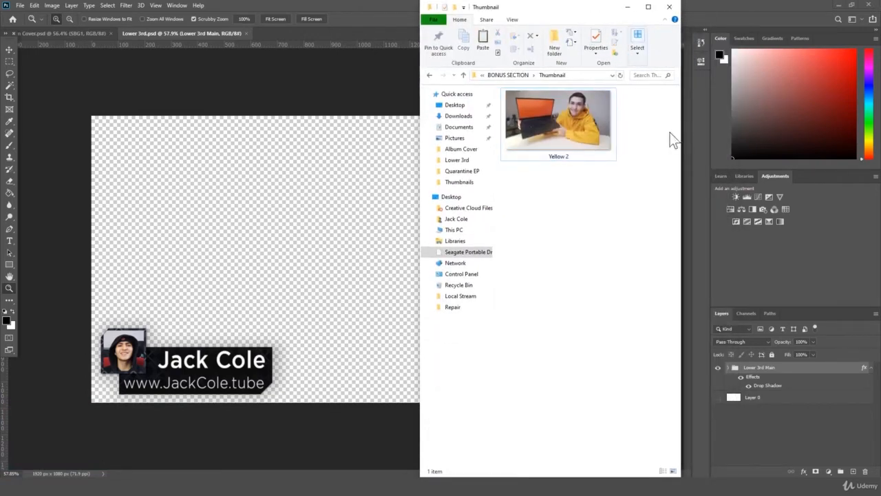
left_click_drag(644, 228, 499, 82)
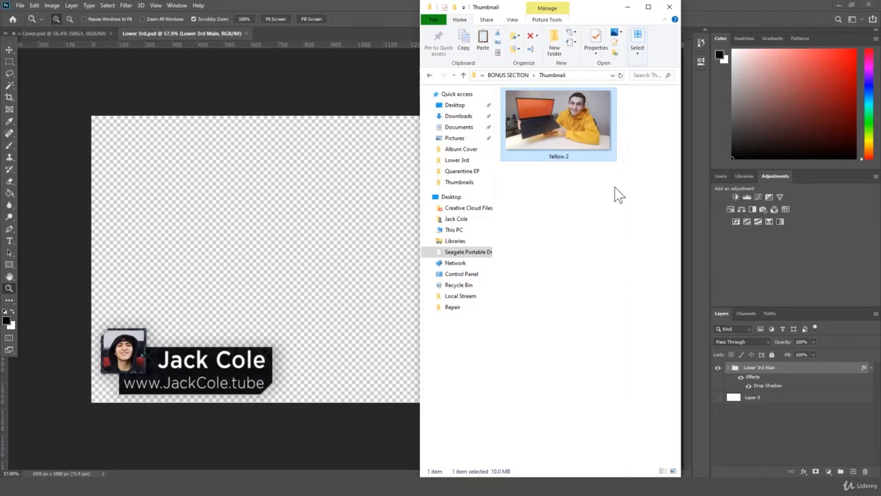
Create a new landscape document of 1920 × 1080 pixels at 72 pixels/inch in RGB color
left_click(369, 68)
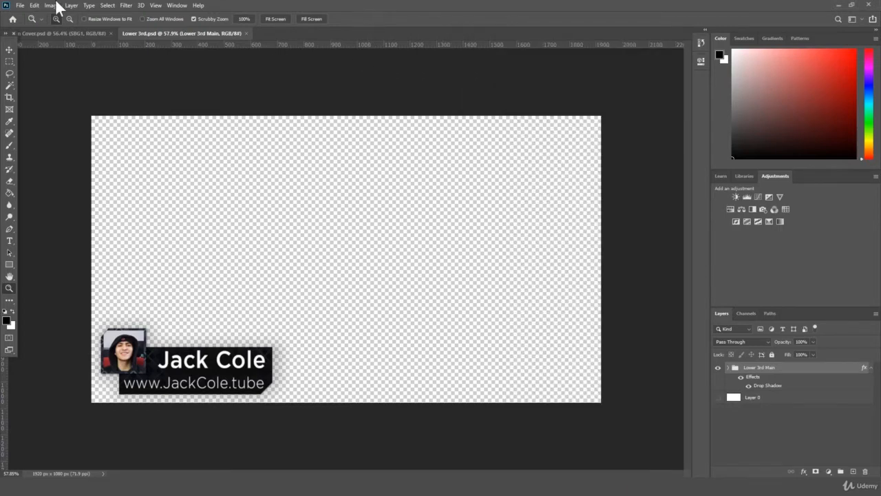
left_click(19, 5)
left_click(27, 20)
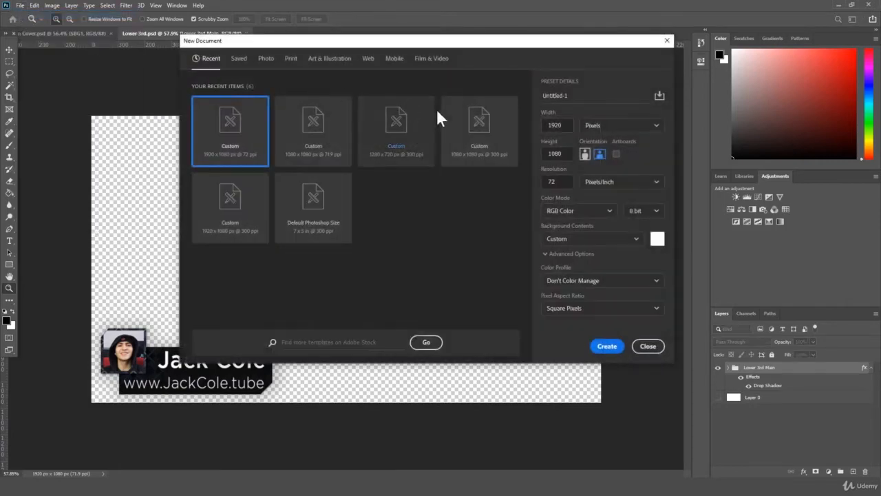
left_click(605, 346)
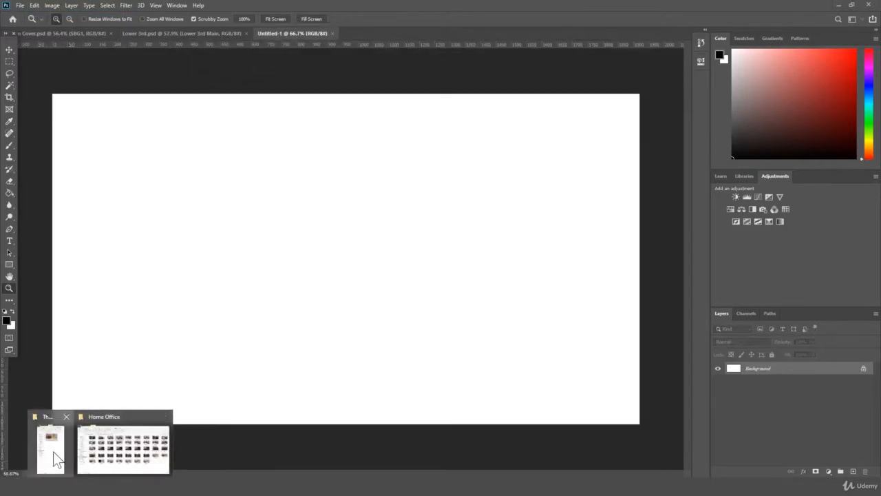
Place the Yellow 2 image from the Thumbnail folder into the new document, filling the canvas at 50% scale
left_click(51, 444)
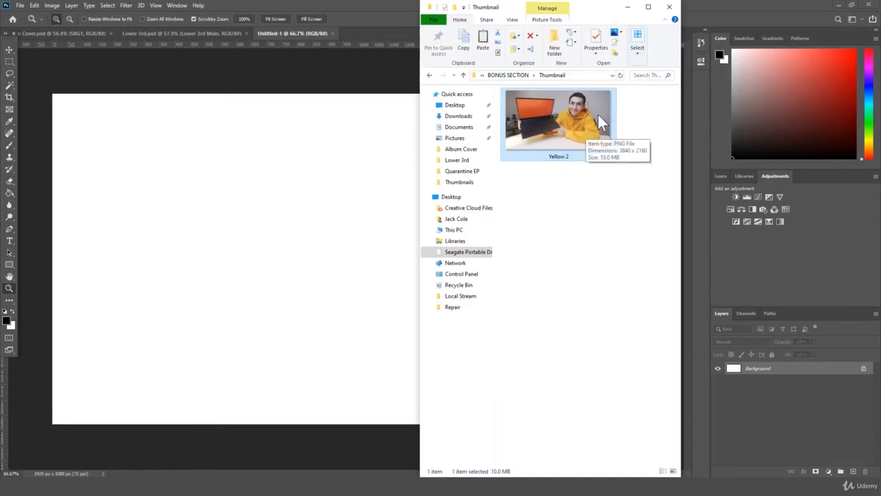
left_click_drag(597, 113, 305, 213)
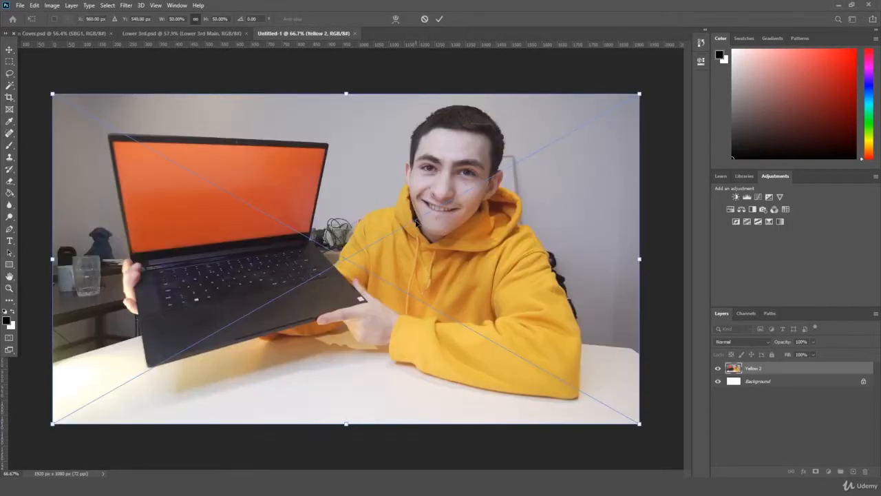
key("Return")
Add a Brightness/Contrast adjustment layer above the photo with brightness -10 and contrast 34
left_click_drag(492, 229, 472, 240)
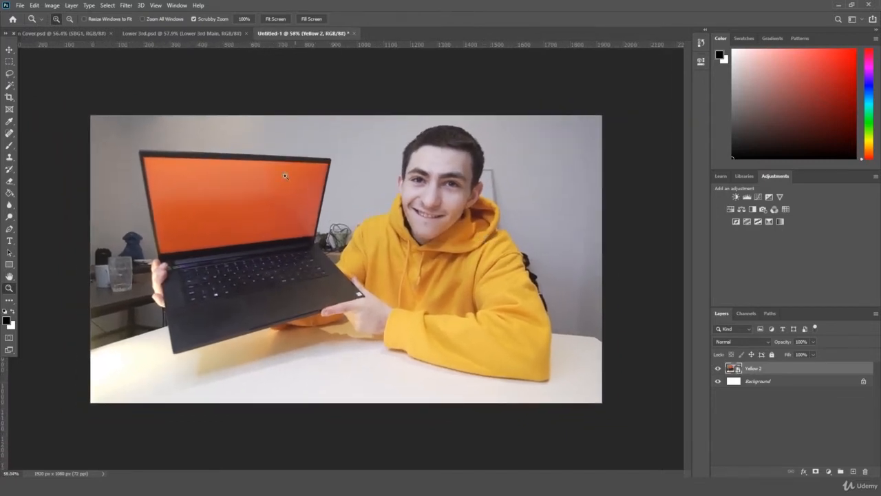
left_click_drag(240, 164, 271, 127)
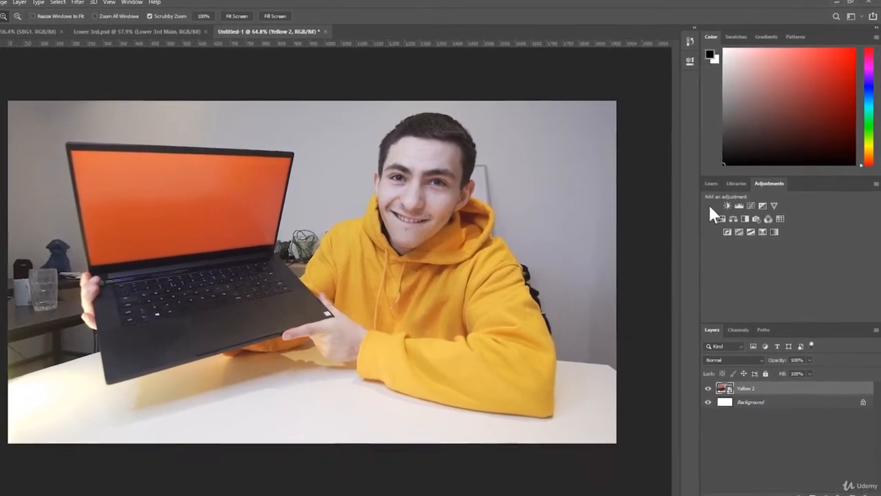
left_click(723, 209)
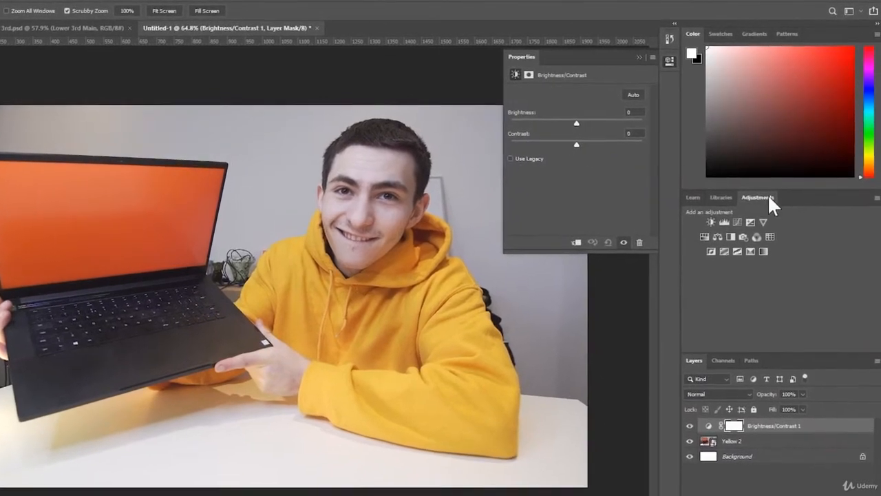
left_click_drag(589, 142, 555, 126)
scroll(367, 247, "down", 4)
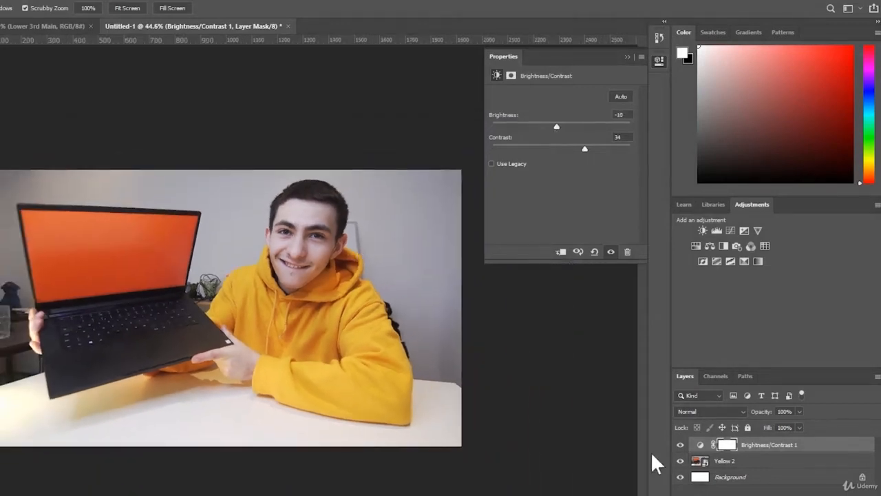
Compare the photo with and without the Brightness/Contrast adjustment, leave it visible and collapse its settings
left_click(681, 445)
left_click(682, 446)
left_click(681, 445)
left_click(681, 445)
left_click(681, 445)
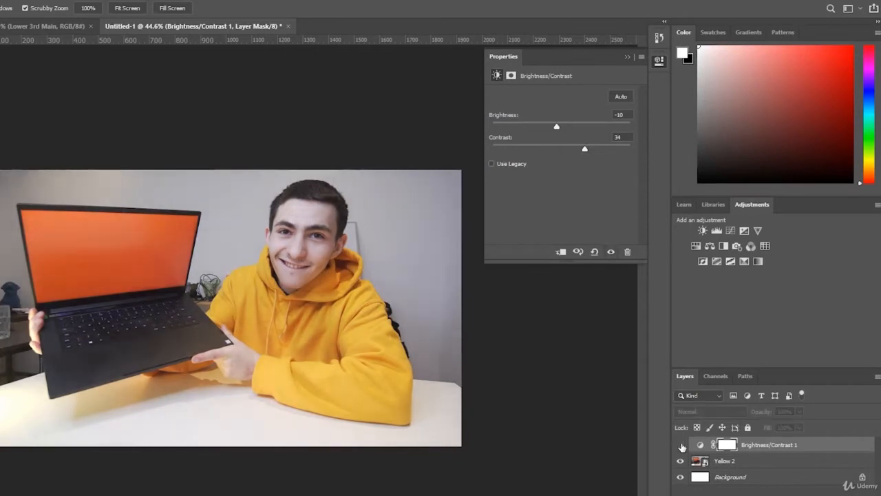
left_click(681, 445)
left_click(626, 57)
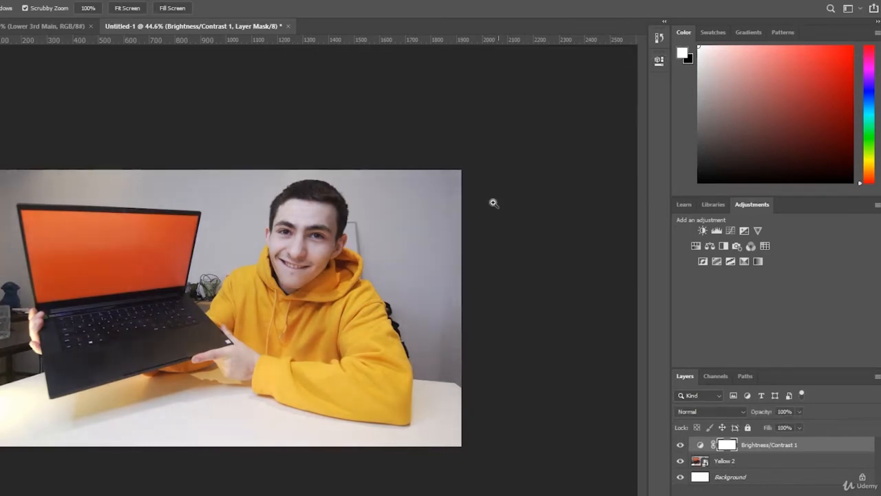
Make the Yellow 2 photo layer active for work on the laptop screen
left_click_drag(494, 202, 482, 227)
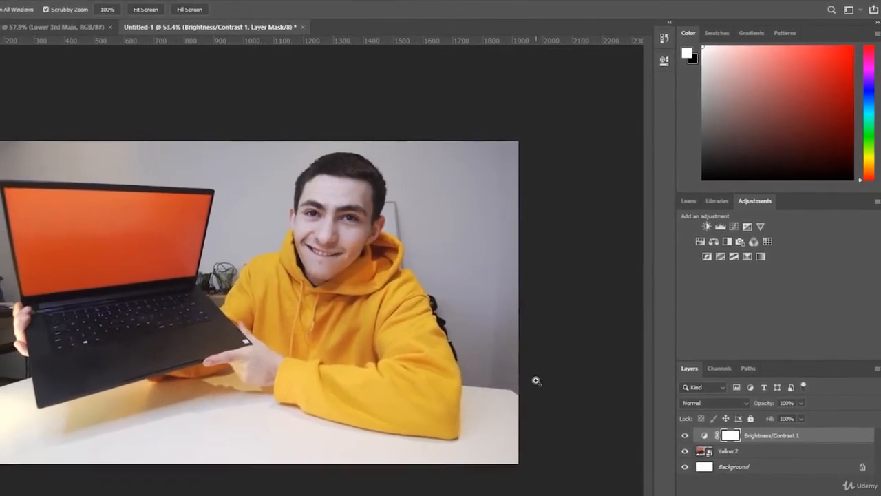
left_click_drag(535, 379, 531, 380)
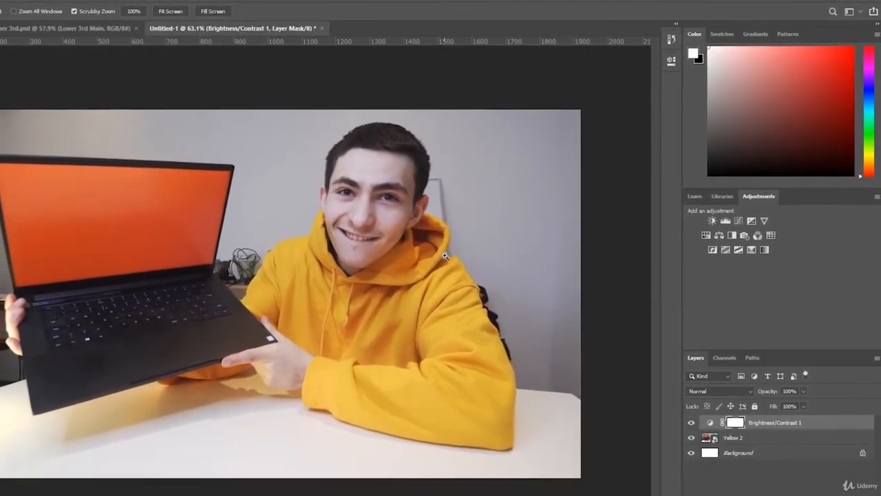
key("alt+bracketleft")
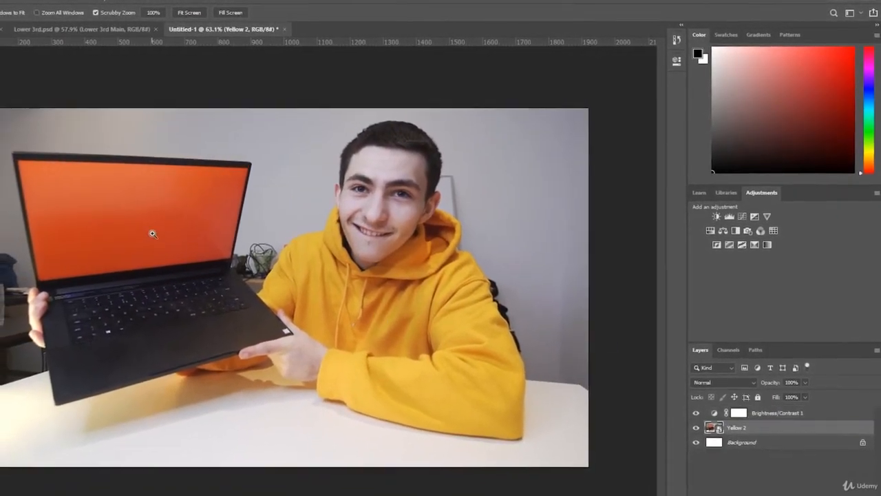
left_click_drag(152, 234, 177, 222)
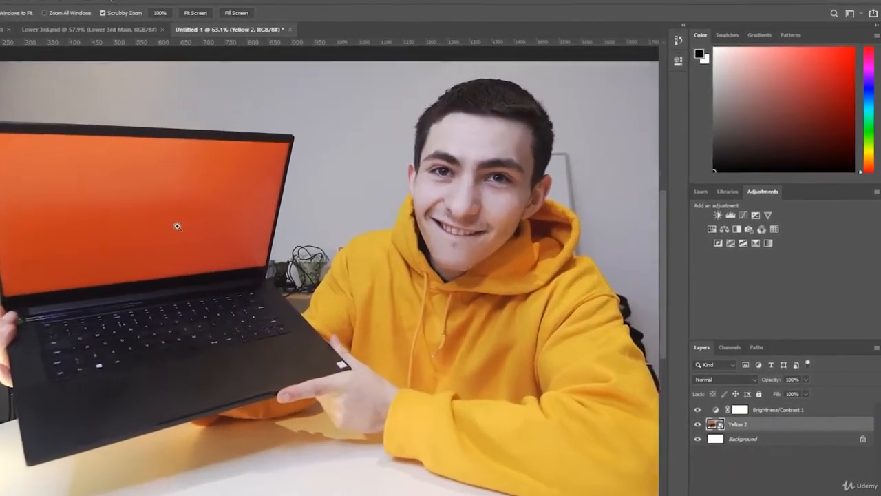
left_click_drag(11, 138, 50, 141)
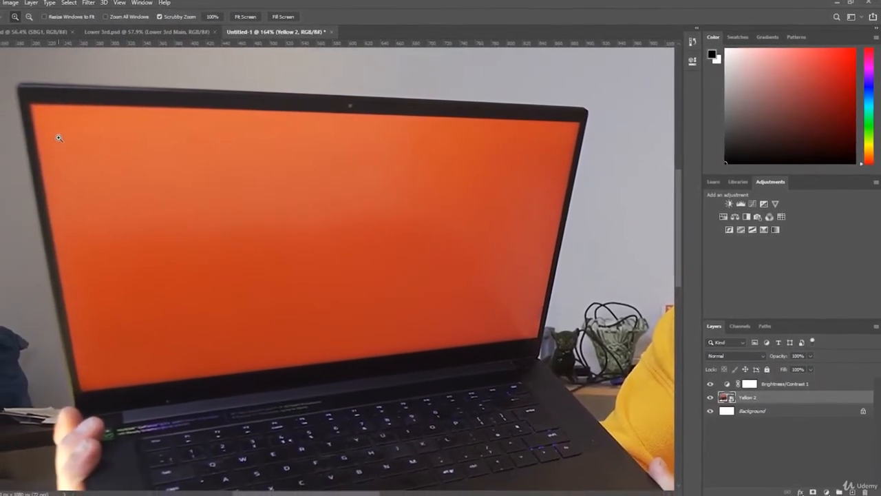
Select the entire orange laptop screen with the Magic Wand at tolerance 32, adding the missed areas to the selection
key("w")
left_click(204, 179)
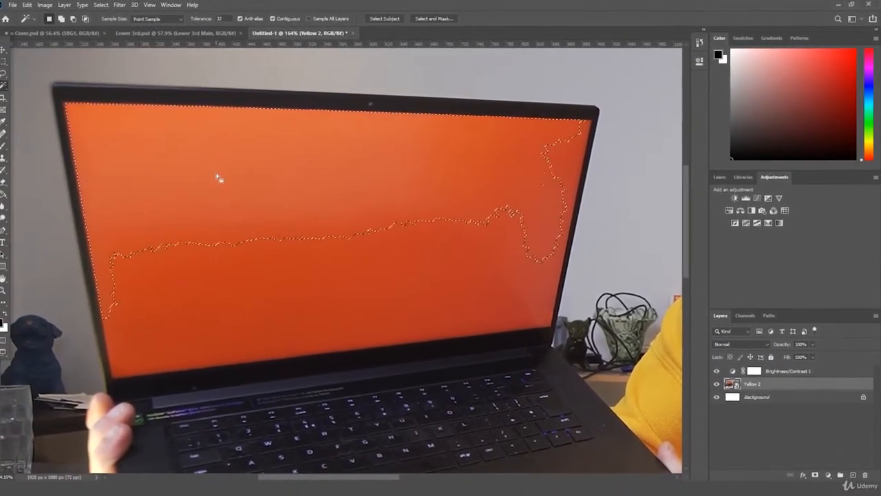
left_click(259, 276, "shift")
left_click(266, 305, "shift")
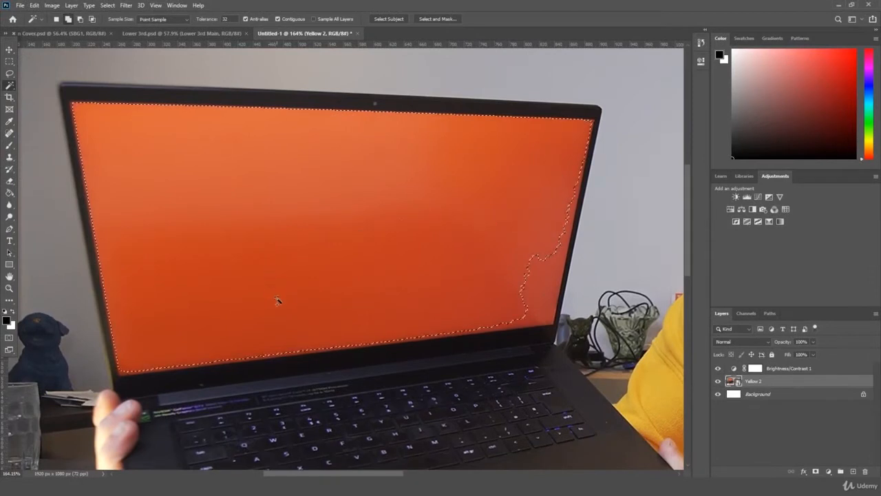
left_click(545, 292, "shift")
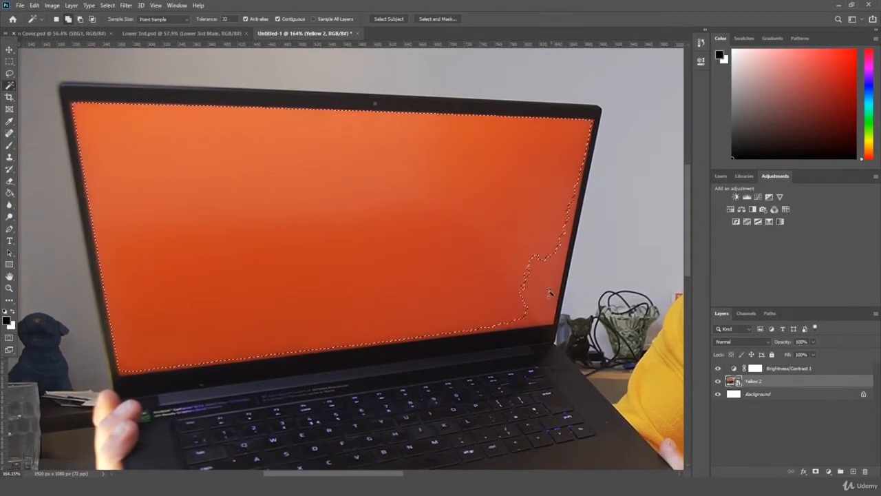
right_click(9, 87)
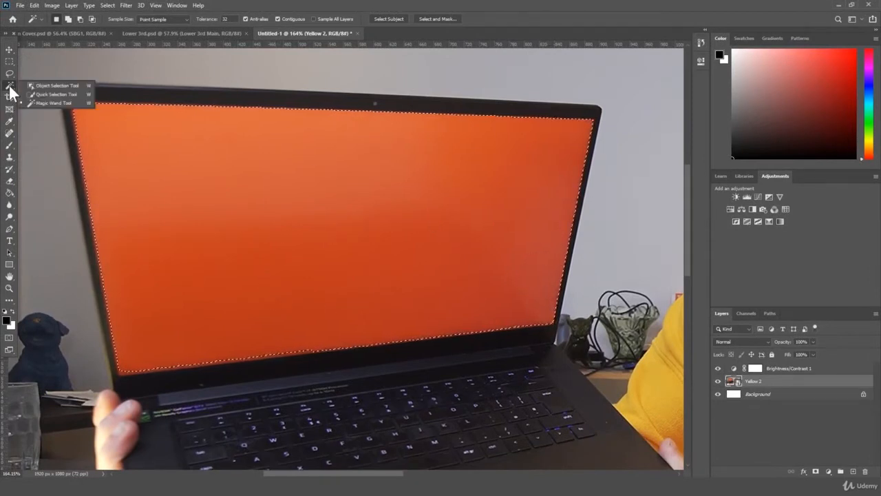
left_click(68, 104)
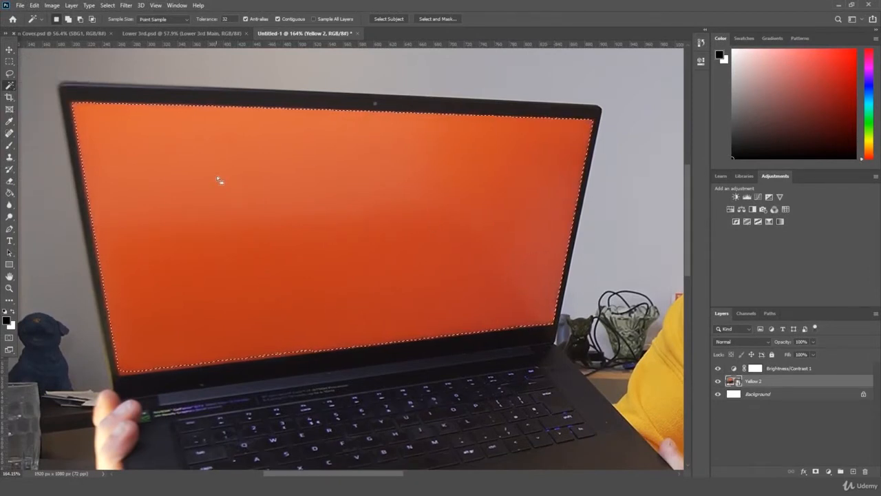
Rasterize the Yellow 2 smart object so that its pixels can be erased
left_click(9, 181)
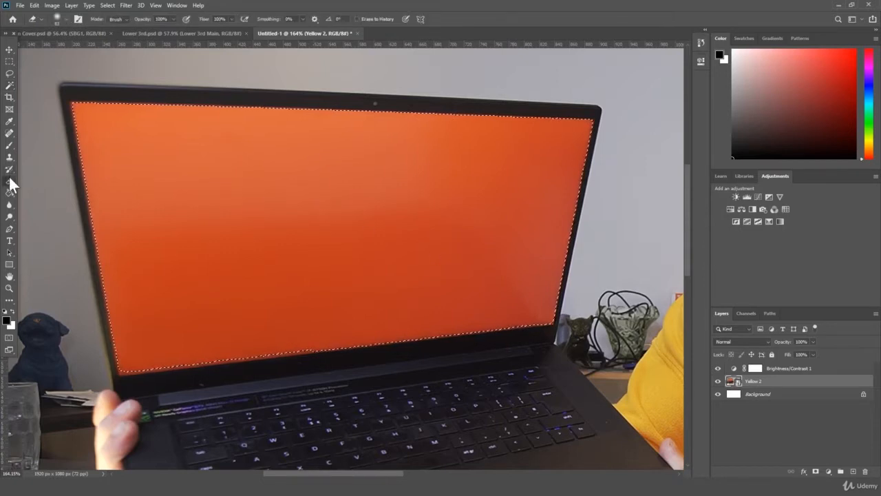
left_click(35, 177)
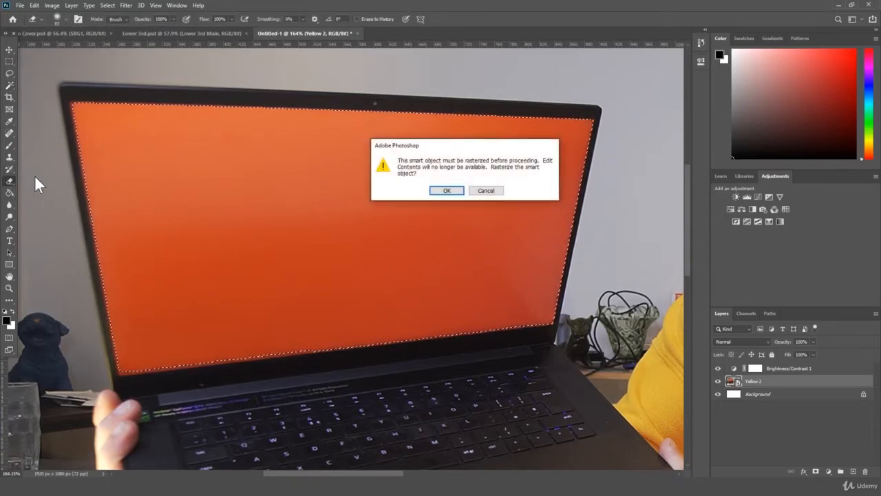
key("Return")
Try deleting the selected orange area of the laptop screen, undo the deletion and drop the selection
key("Delete")
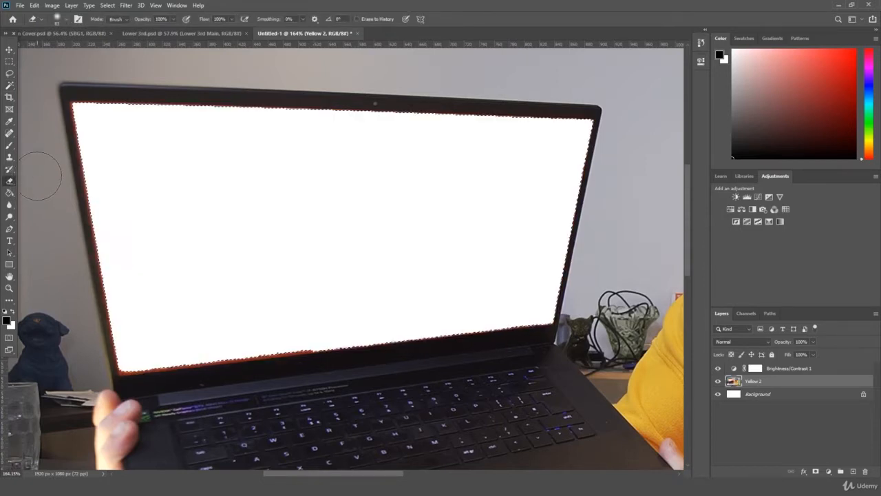
key("ctrl+z")
key("ctrl+shift+z")
left_click(9, 61)
left_click(88, 72)
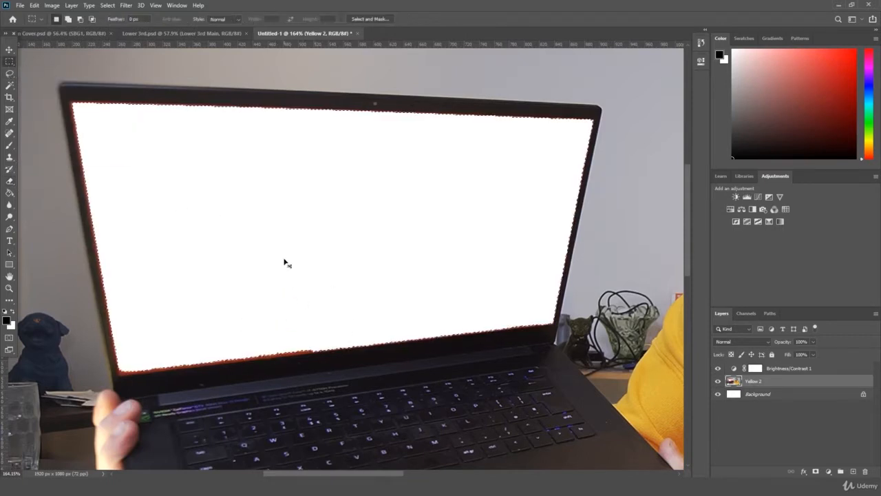
key("ctrl+z")
key("ctrl+z")
key("ctrl+z")
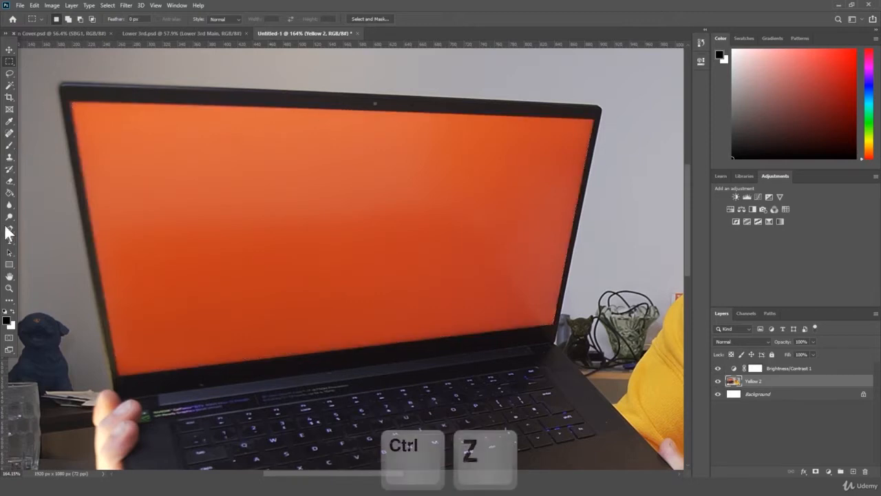
Trace the laptop screen's four corners with the Pen tool as a closed path and turn the path into a selection
left_click(9, 230)
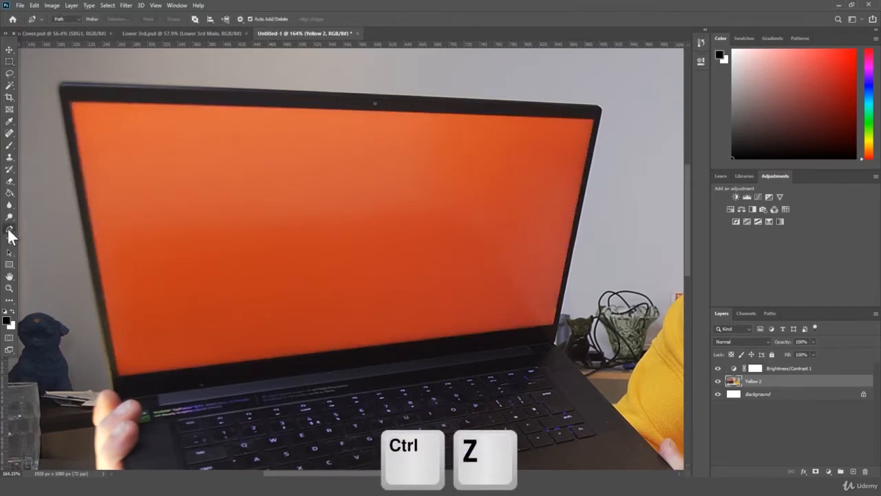
left_click(118, 378)
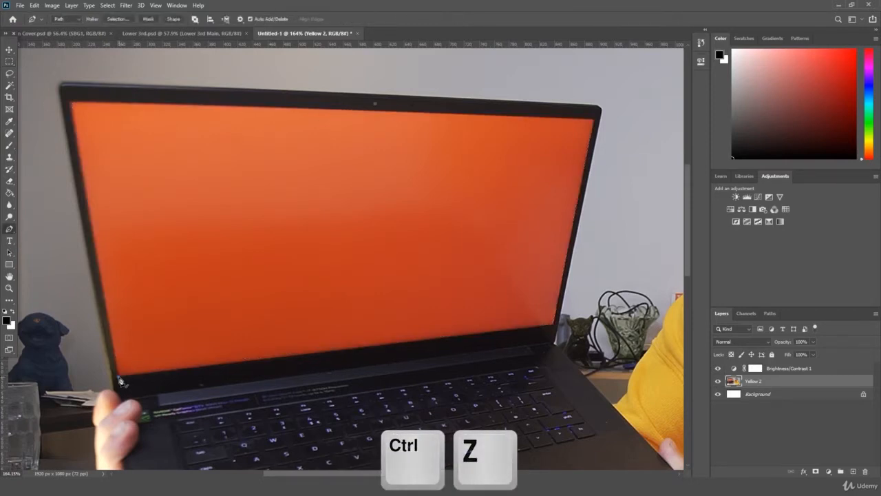
left_click(554, 325)
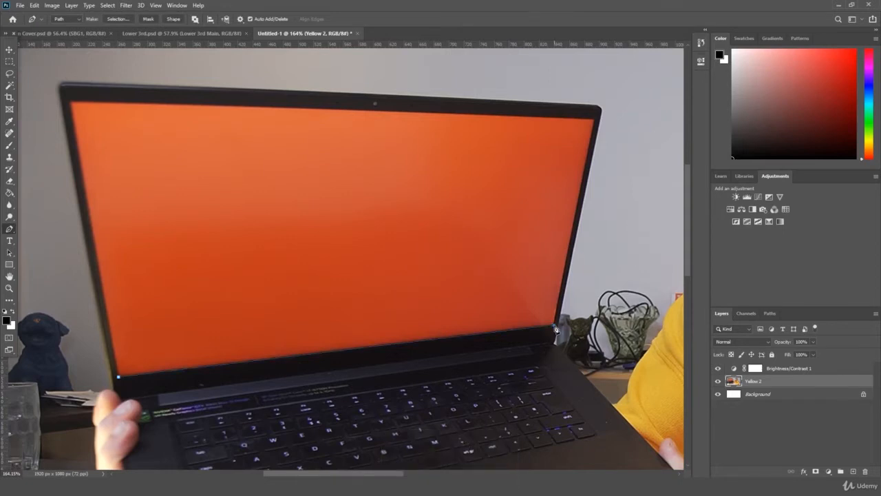
left_click(596, 120)
left_click(66, 100)
left_click(119, 378)
right_click(180, 214)
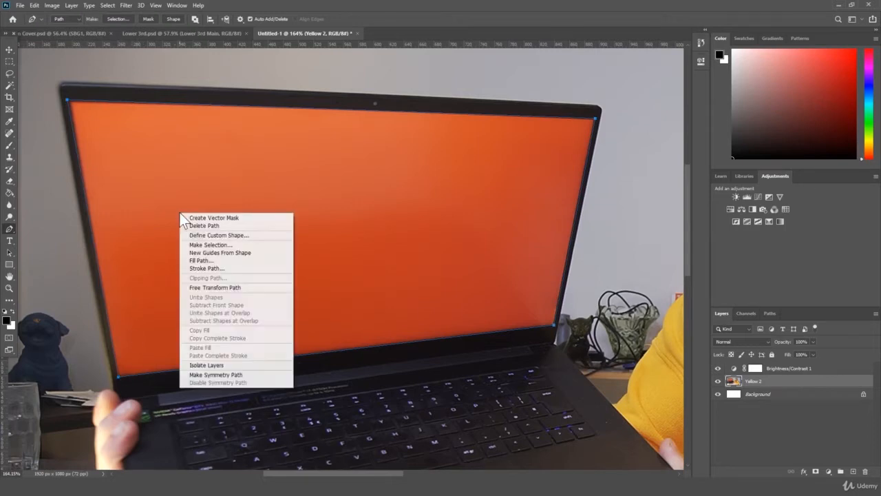
left_click(224, 245)
key("Return")
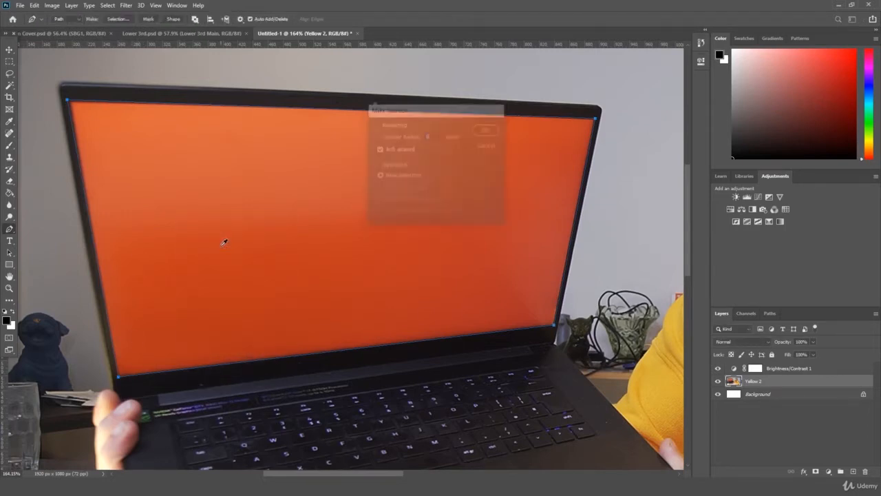
Try erasing the selected screen area, check the whole image, and undo the deletion to bring the screen selection back
key("Delete")
key("m")
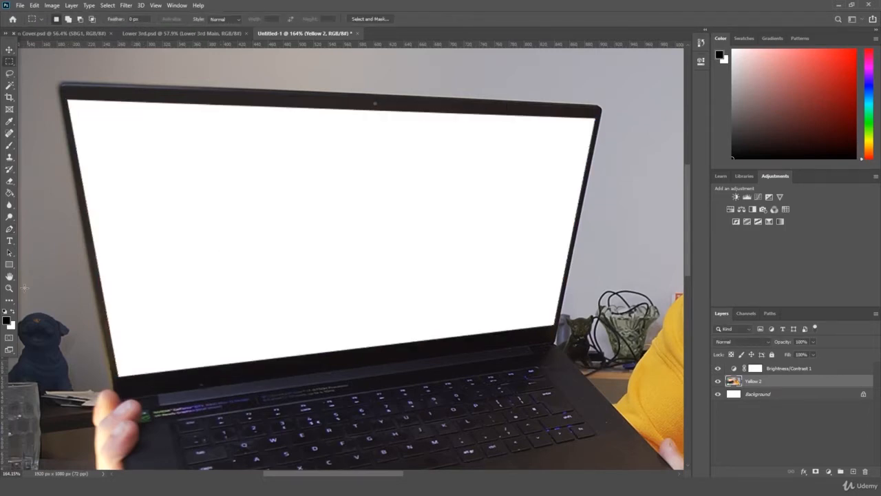
key("z")
left_click_drag(114, 242, 74, 268)
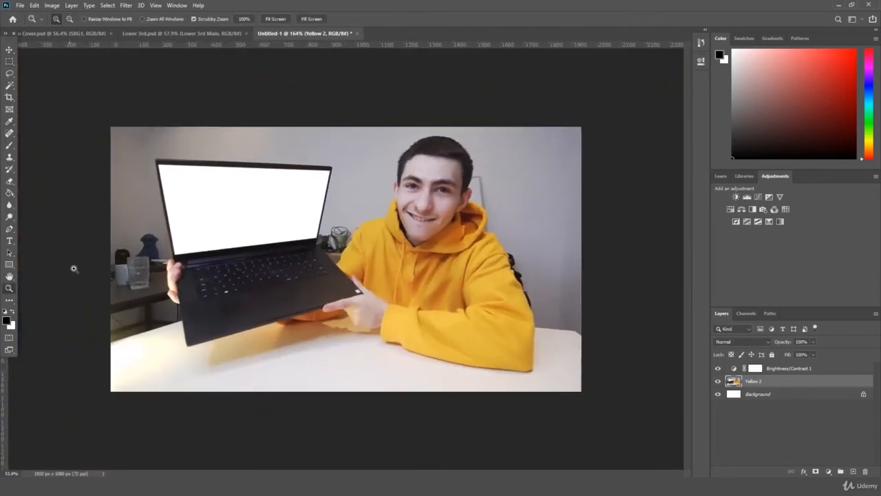
left_click_drag(78, 231, 98, 222)
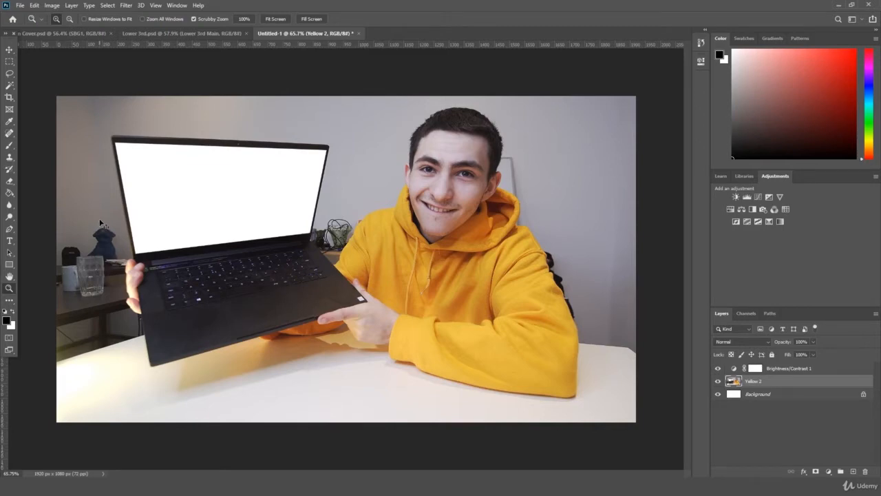
key("ctrl+z")
key("ctrl+z")
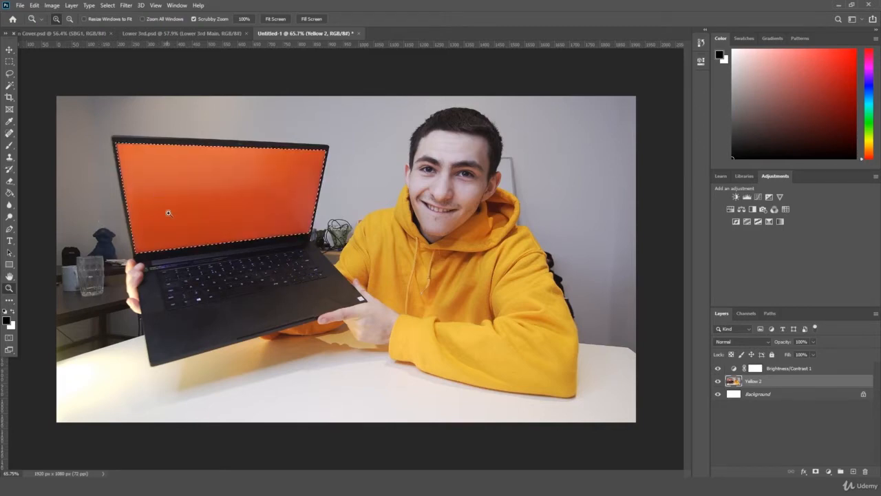
Apply a Gaussian Blur with a 100-pixel radius to the selected laptop screen and drop the selection
left_click(126, 5)
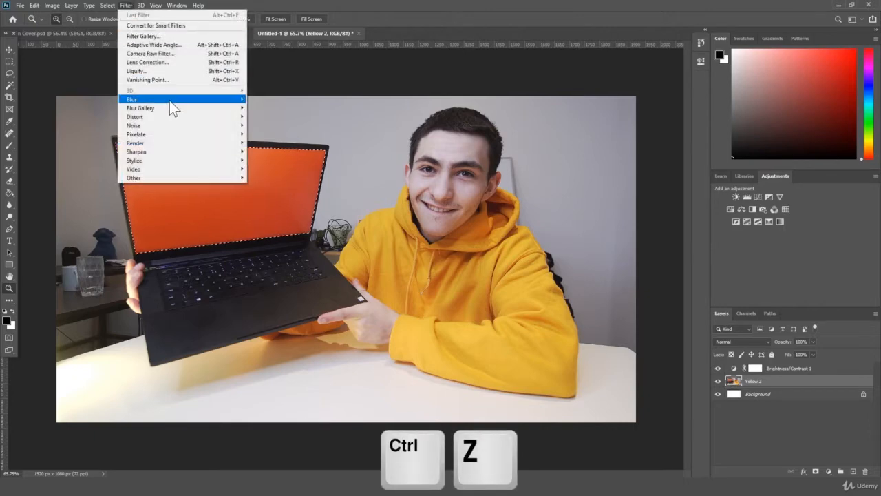
mouse_move(169, 101)
left_click(285, 129)
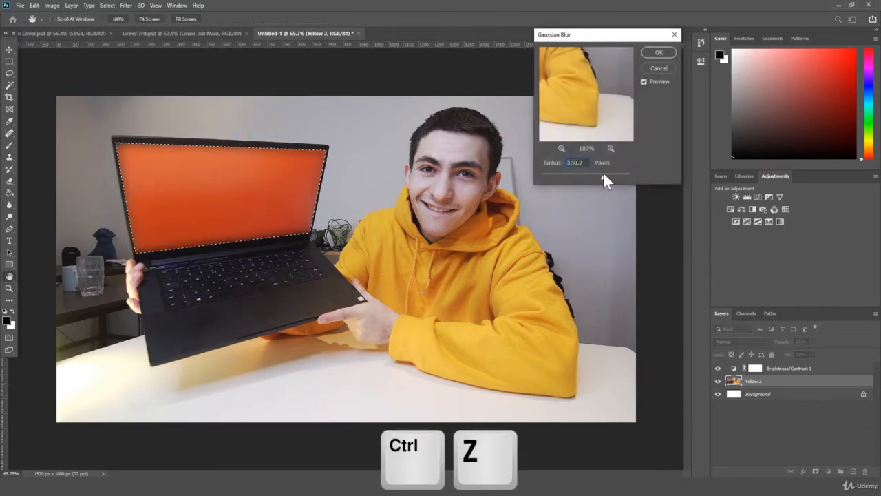
left_click_drag(602, 171, 601, 174)
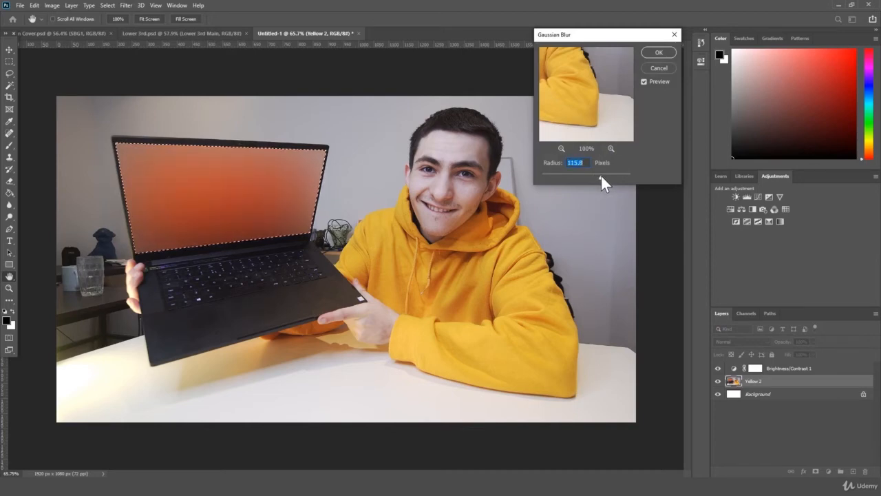
type("1")
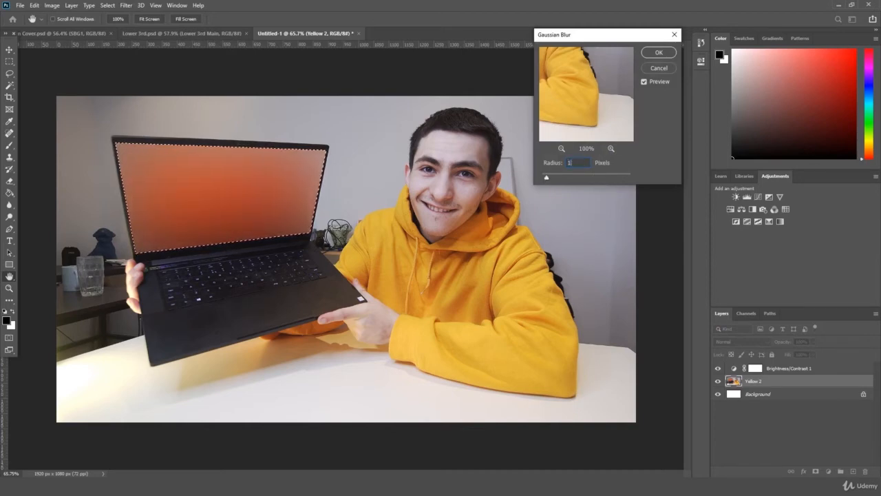
type("00")
key("Return")
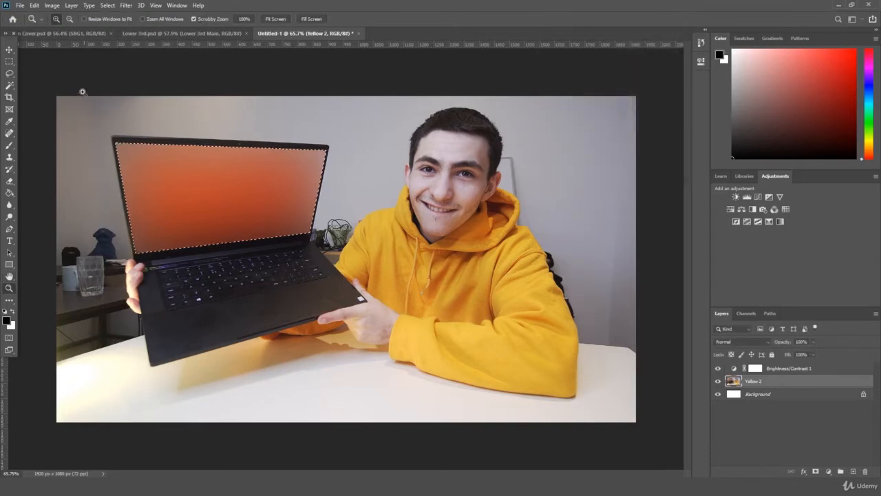
key("m")
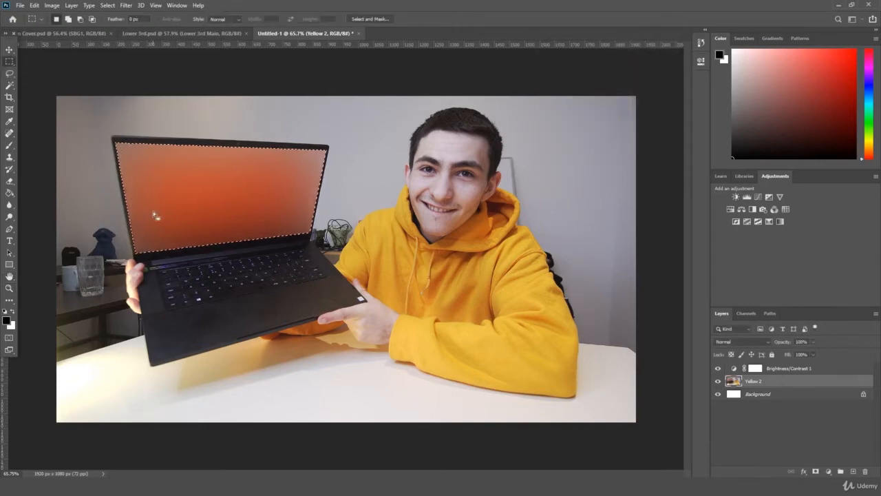
key("ctrl+d")
Add a Vibrance adjustment above Brightness/Contrast 1 with vibrance +73 and compare the photo with and without the adjustments
left_click(9, 287)
left_click_drag(180, 289, 149, 265)
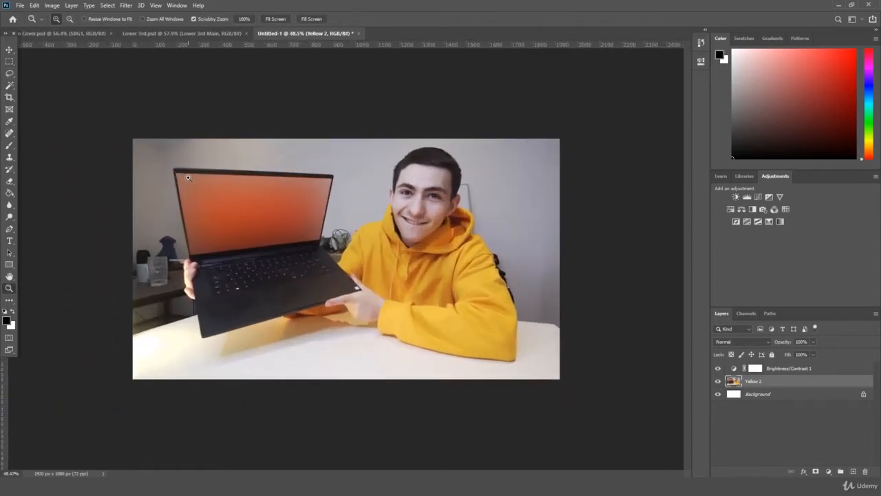
left_click_drag(258, 230, 274, 225)
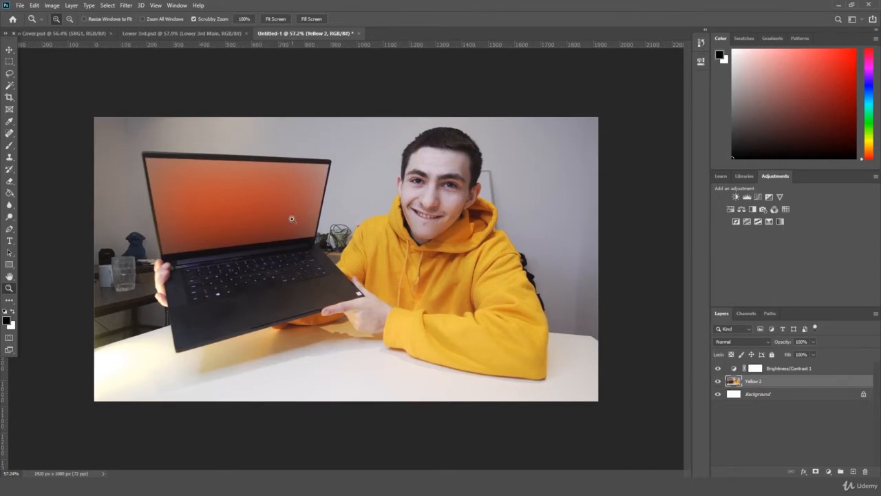
left_click_drag(347, 190, 347, 194)
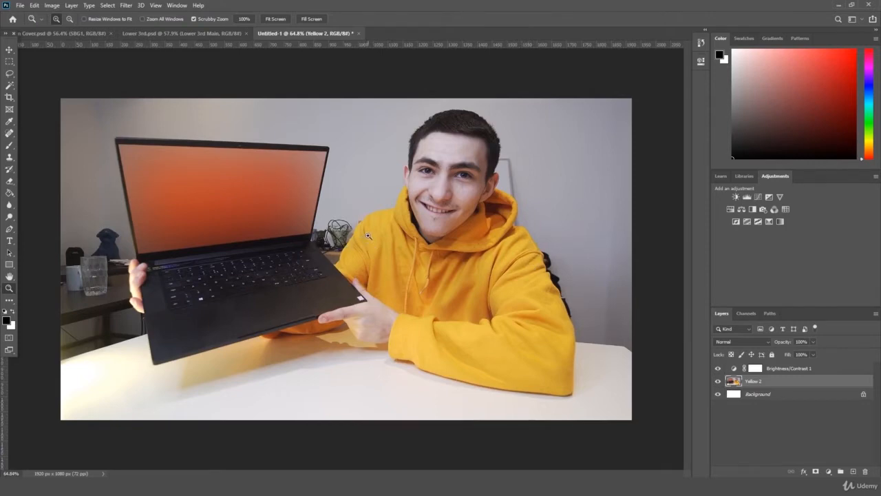
left_click(776, 370)
left_click(779, 196)
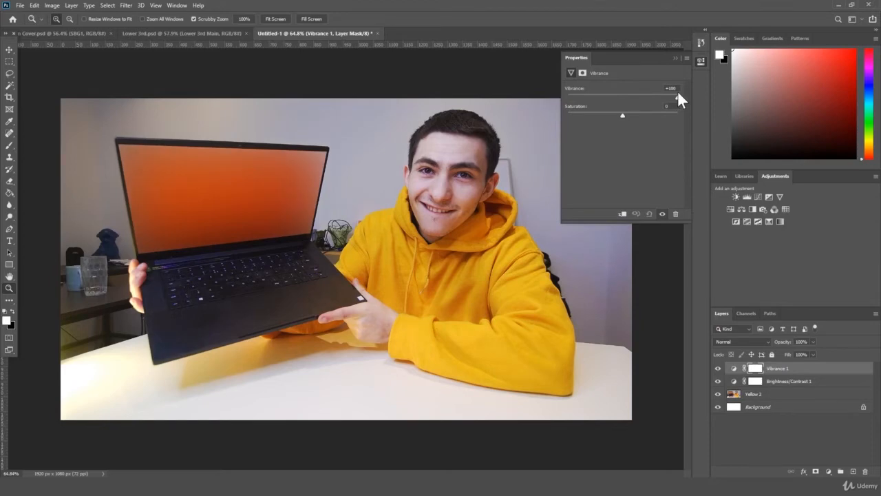
scroll(470, 244, "down", 3)
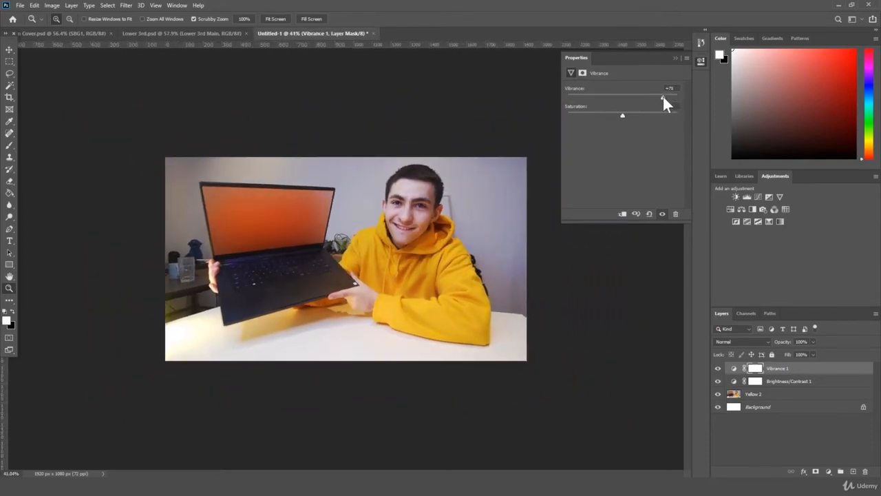
left_click_drag(717, 382, 720, 368)
scroll(479, 253, "up", 2)
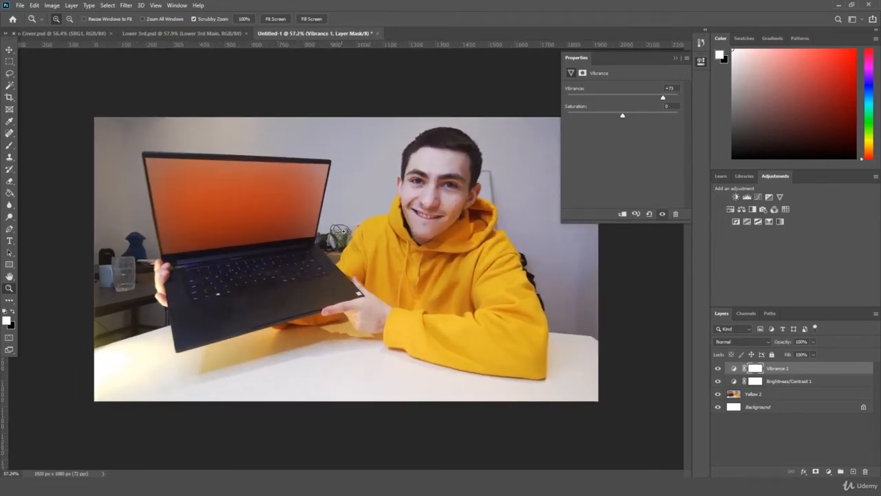
scroll(337, 231, "up", 3)
scroll(337, 231, "down", 3)
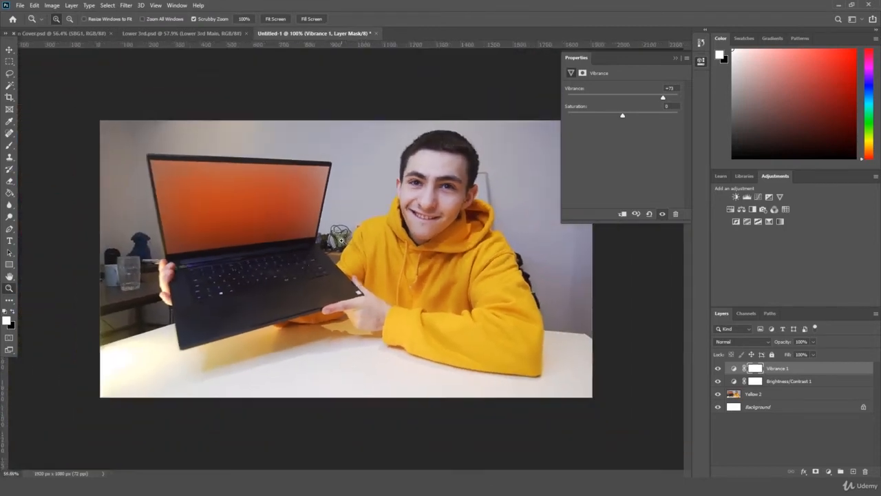
Duplicate the Yellow 2 photo layer
left_click(779, 397)
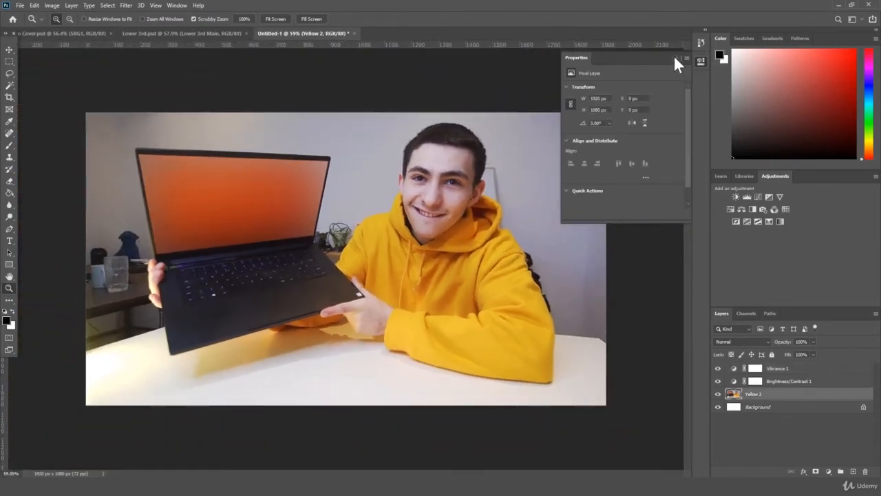
left_click(674, 56)
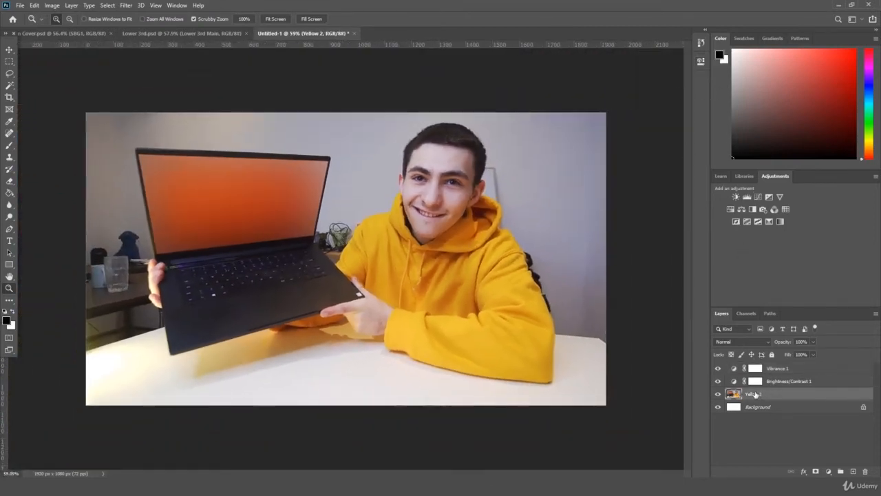
left_click_drag(755, 395, 854, 471)
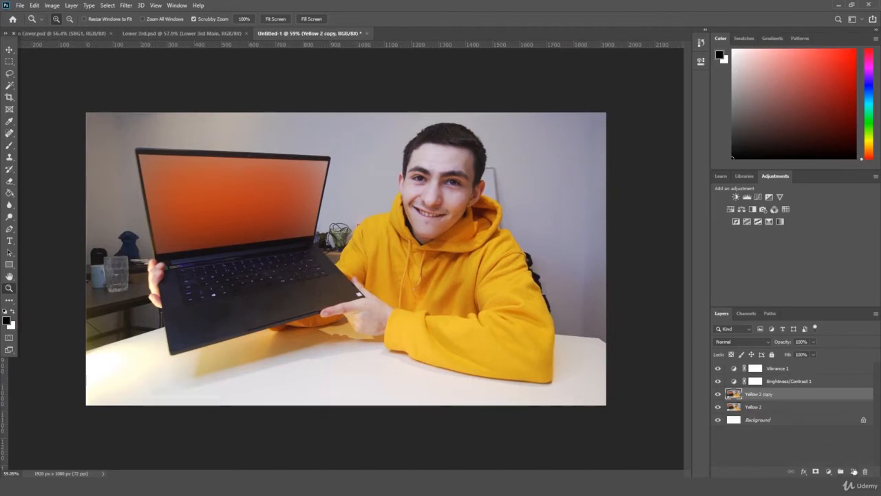
Erase the room background around the man and laptop from the Yellow 2 copy layer using a Quick Selection, and drop the selection
right_click(6, 88)
left_click(53, 90)
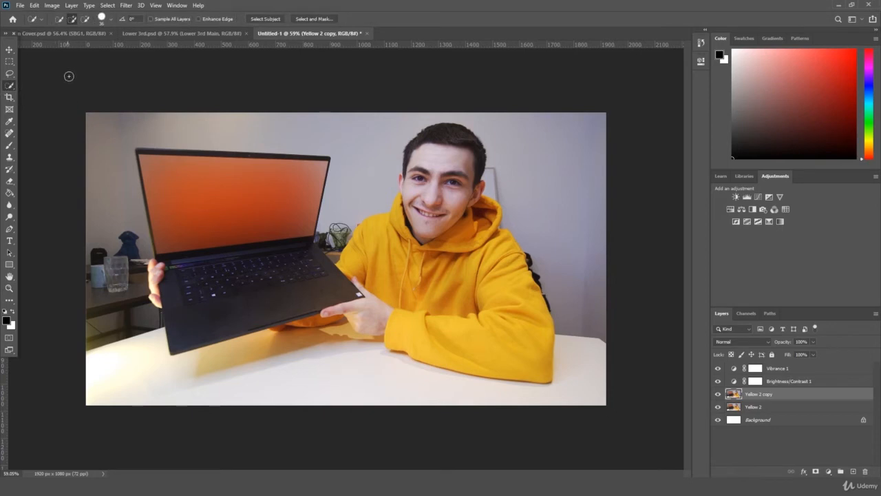
left_click(72, 19)
mouse_move(97, 260)
left_mouse_down()
mouse_move(110, 316)
mouse_move(157, 321)
left_mouse_up()
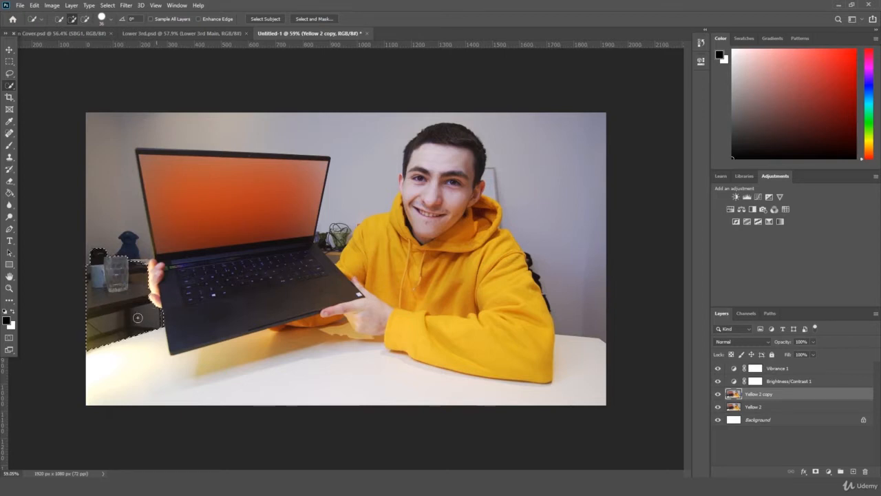
left_click_drag(113, 239, 98, 221)
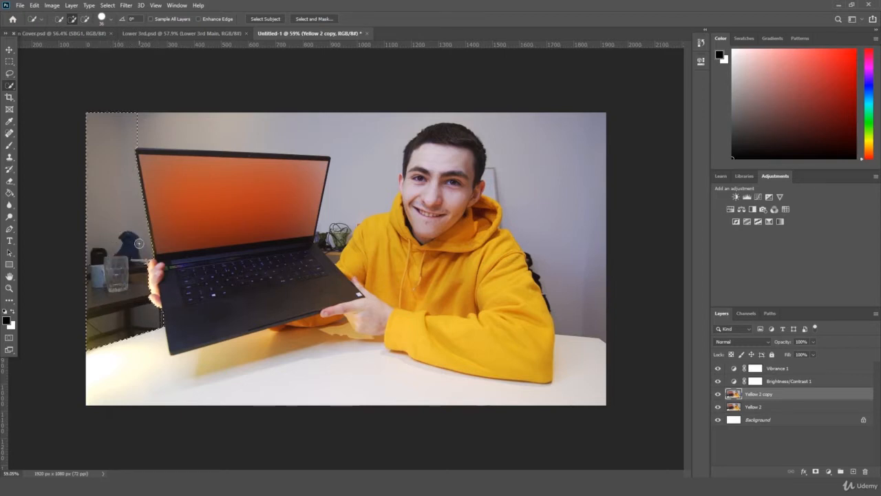
left_click_drag(294, 126, 347, 134)
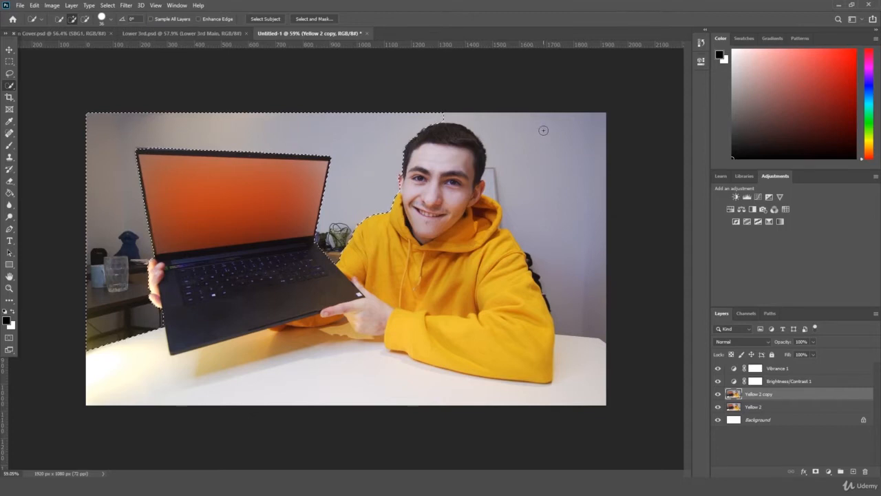
mouse_move(523, 122)
left_mouse_down()
mouse_move(541, 296)
mouse_move(534, 262)
left_mouse_up()
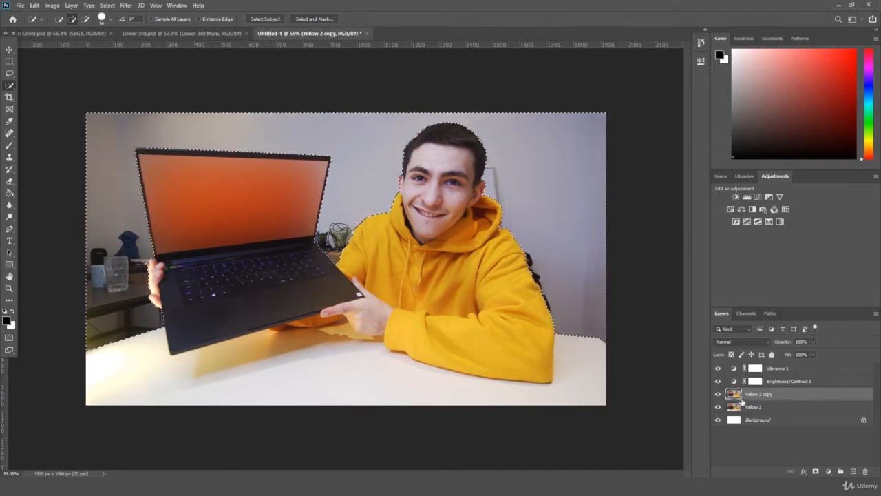
left_click(9, 61)
left_click(107, 76)
Add a Vibrance adjustment directly above the original Yellow 2 layer and set its saturation to -100 to desaturate the background
left_click(783, 407)
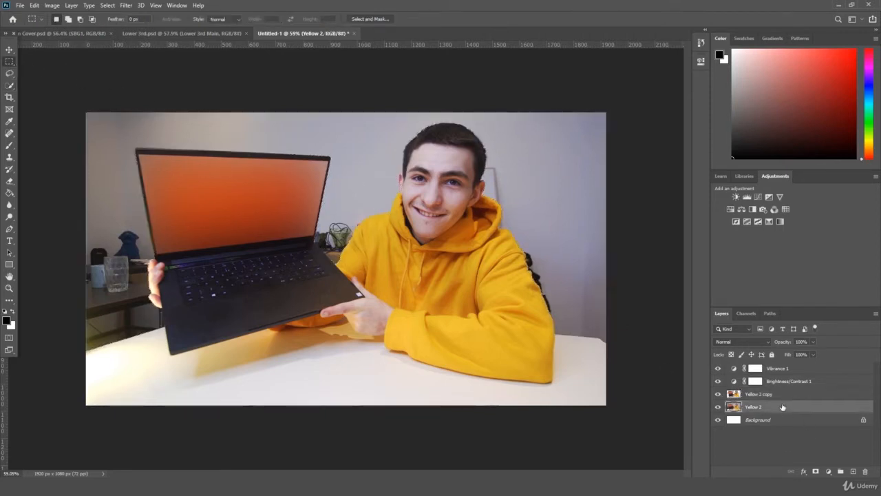
left_click(780, 196)
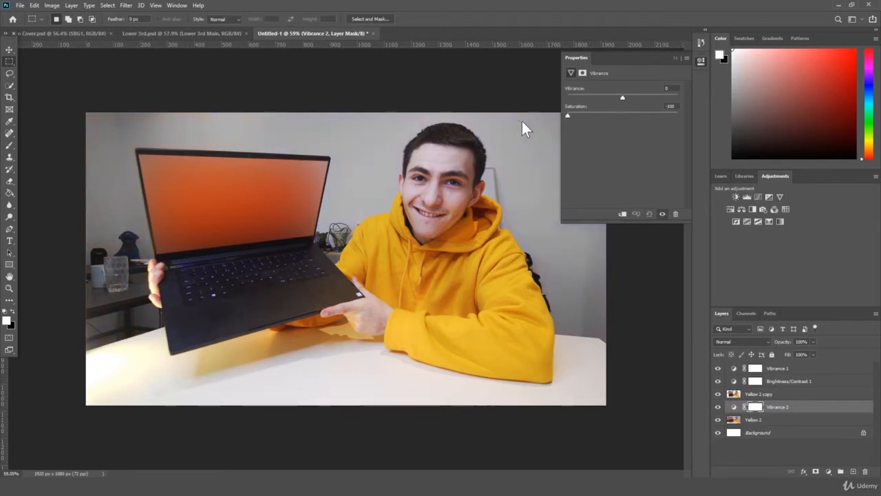
mouse_move(567, 114)
left_mouse_down()
mouse_move(657, 116)
mouse_move(567, 115)
left_mouse_up()
left_click(9, 288)
left_click(133, 251, "alt")
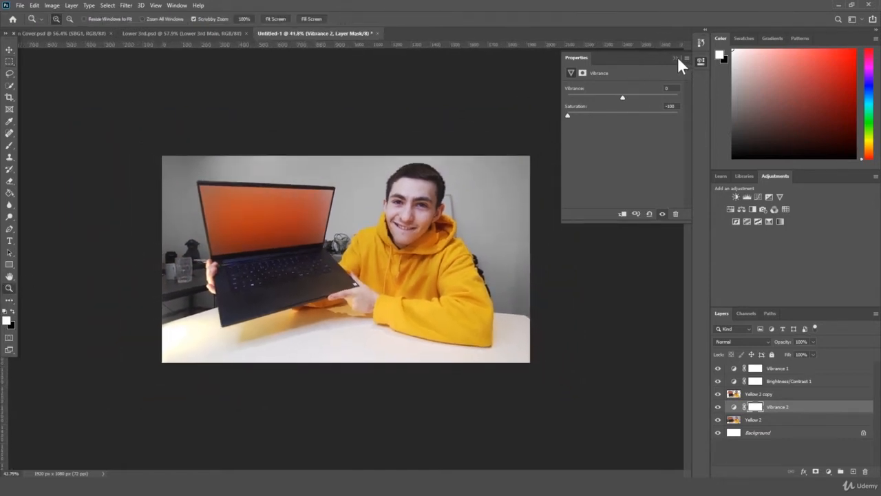
left_click(675, 57)
left_click(557, 133, "alt")
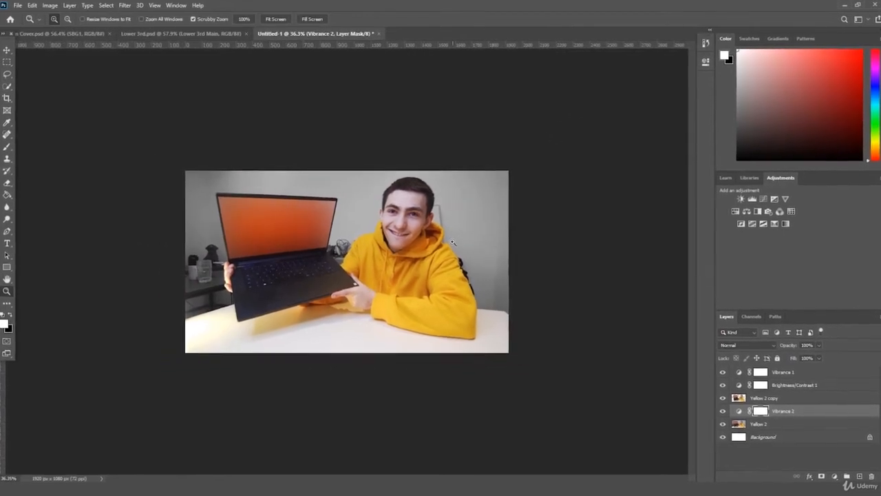
left_click(275, 212)
left_click_drag(276, 217, 431, 230)
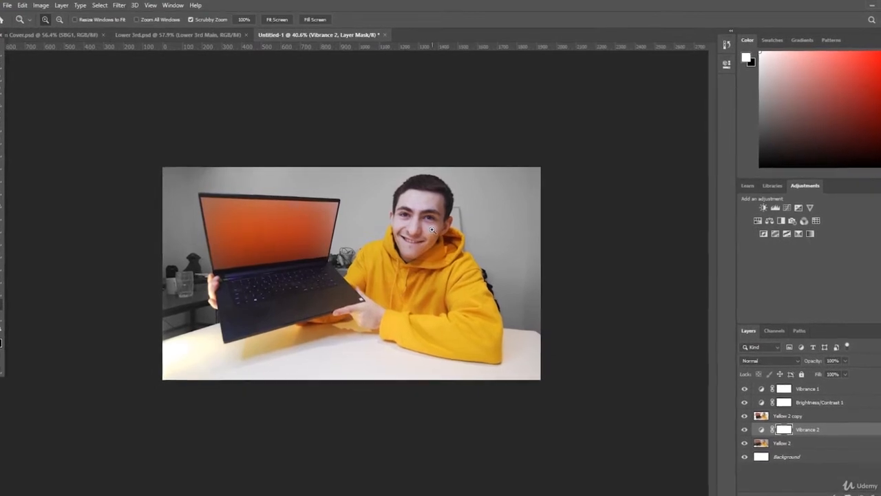
Apply a Gaussian Blur with a 100-pixel radius to the original Yellow 2 background layer
left_click(800, 450)
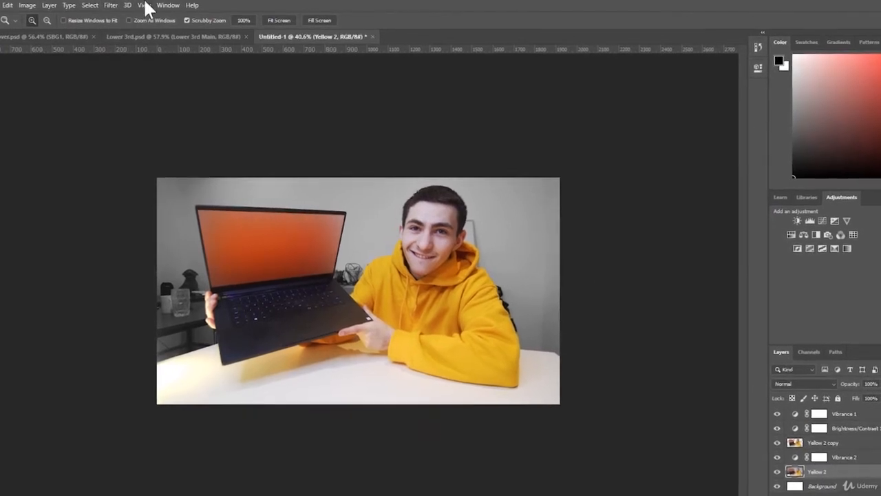
left_click(111, 5)
mouse_move(190, 112)
left_click(278, 152)
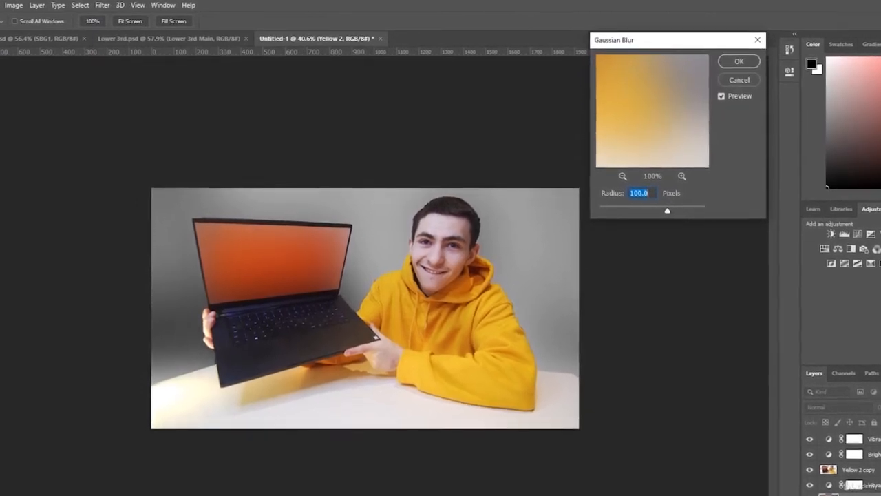
type("40")
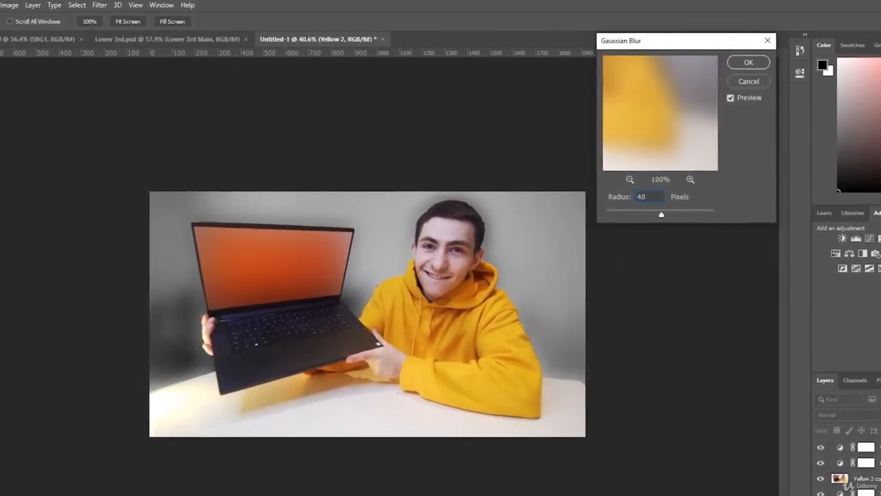
key("ctrl+a")
type("100")
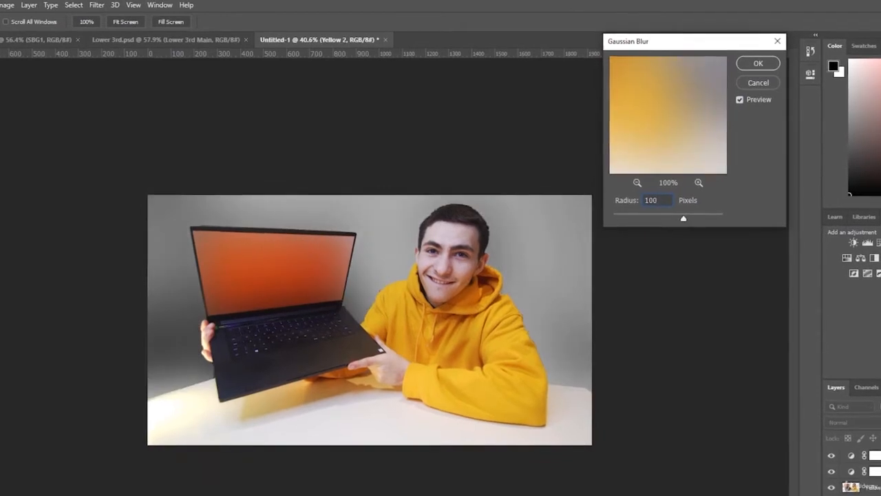
left_click(750, 63)
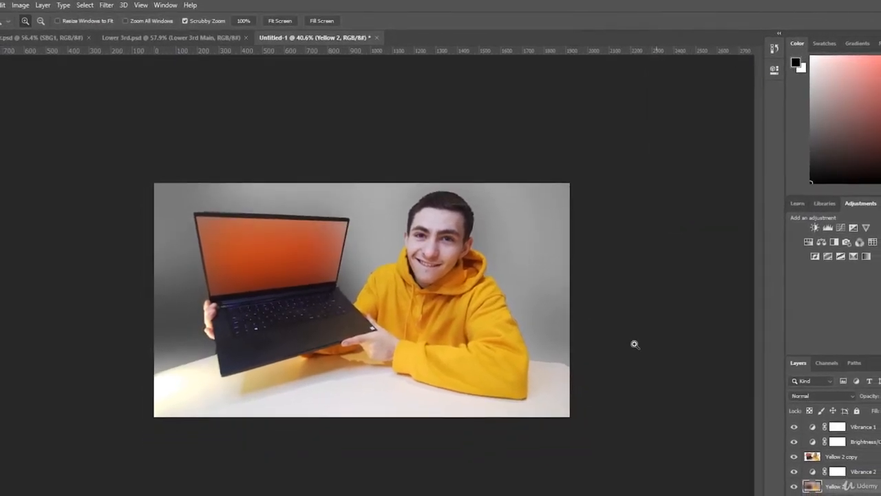
Select the Yellow 2 copy layer and hide and show it to examine the blurred background behind the cutout
left_click_drag(603, 298, 575, 258)
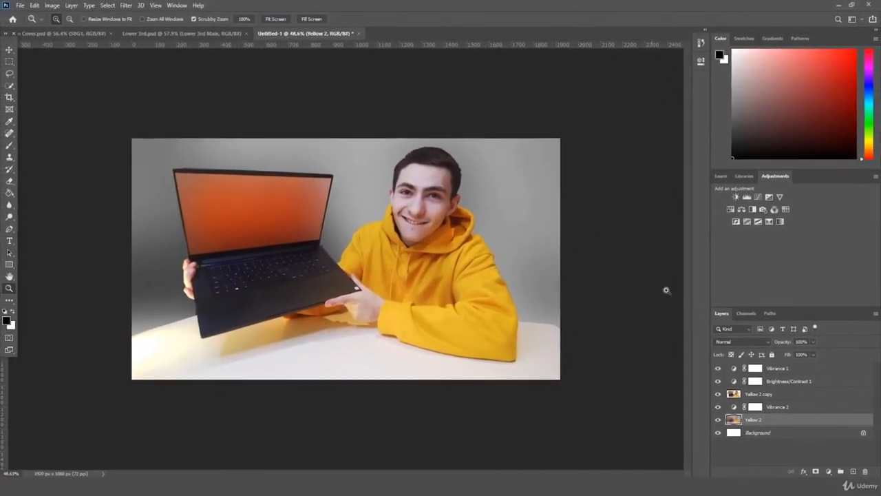
left_click(788, 395)
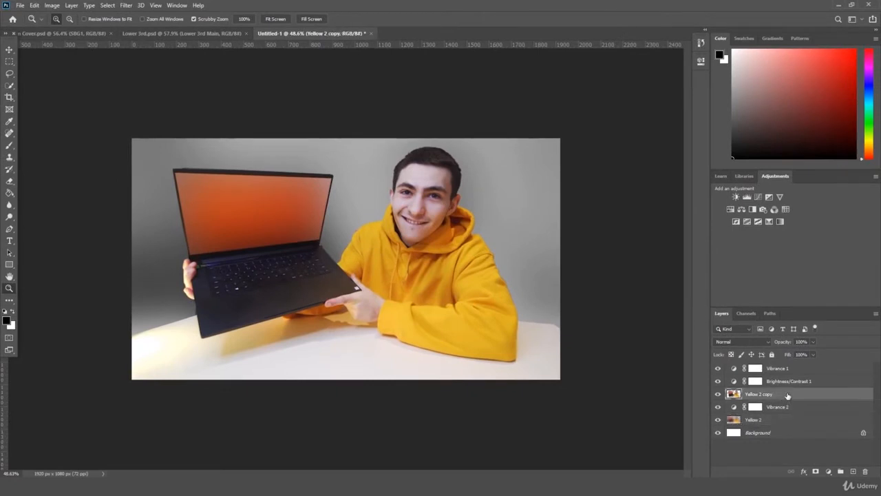
left_click(718, 394)
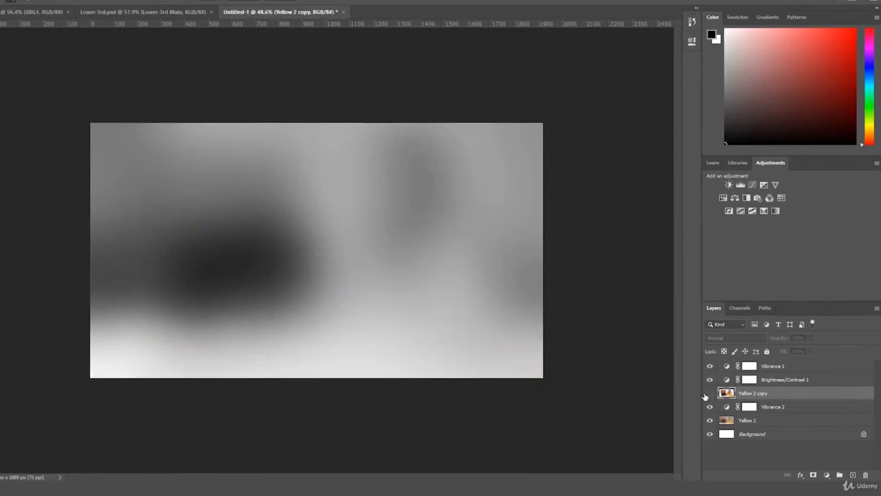
left_click(709, 393)
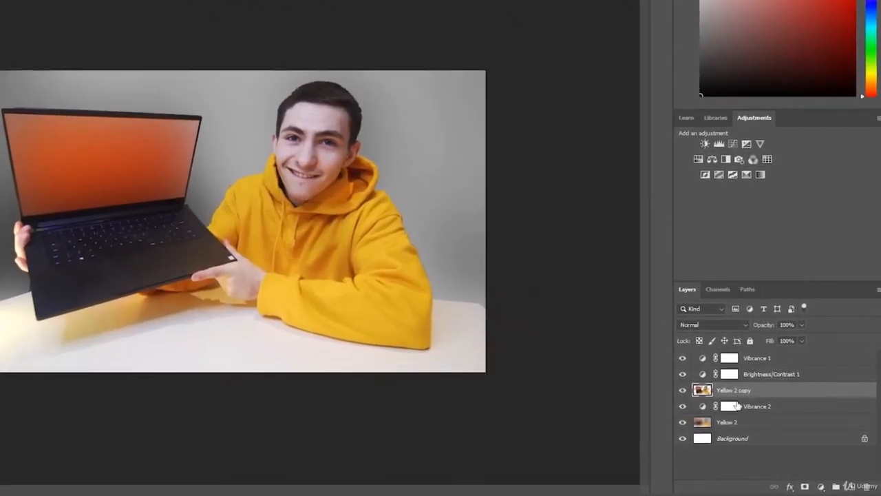
Give the Yellow 2 copy cutout a black drop shadow of 43 px size and about 40% opacity
left_click(789, 487)
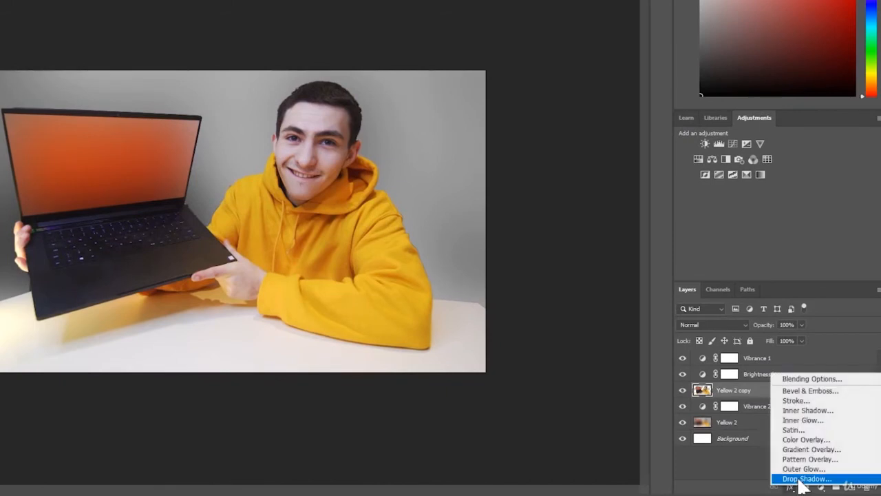
left_click(798, 476)
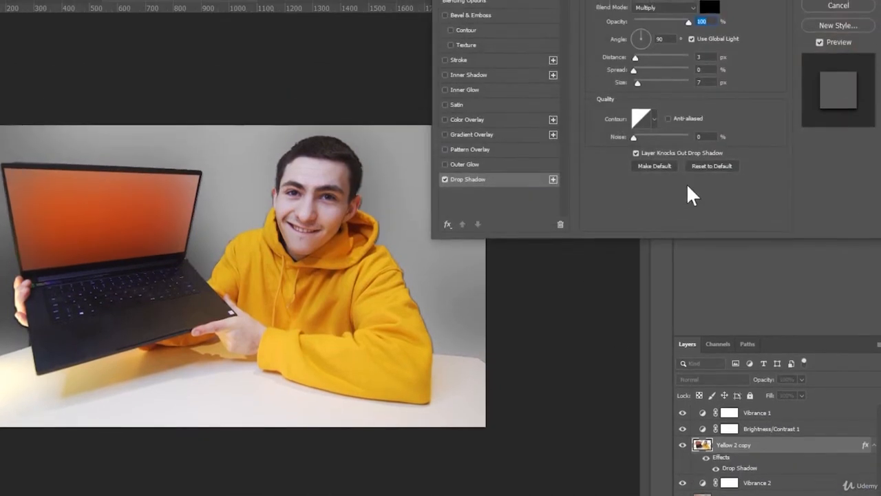
mouse_move(638, 125)
left_mouse_down()
mouse_move(649, 128)
mouse_move(641, 124)
left_mouse_up()
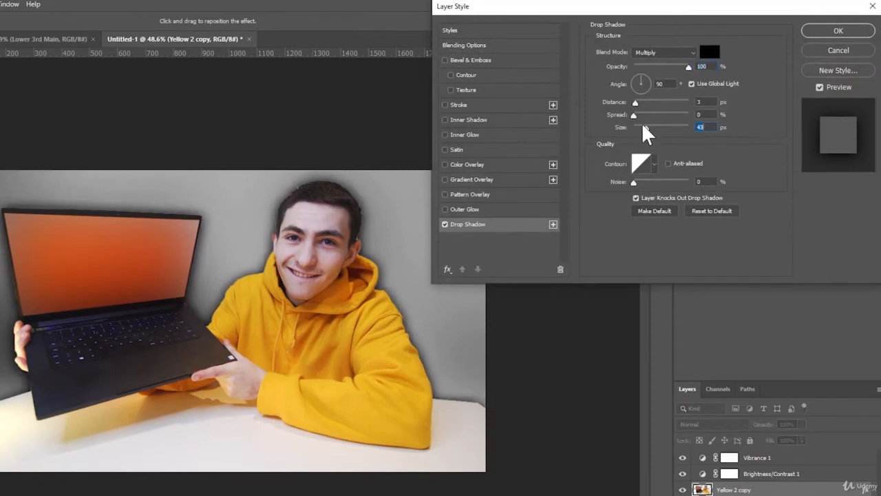
left_click_drag(681, 65, 654, 75)
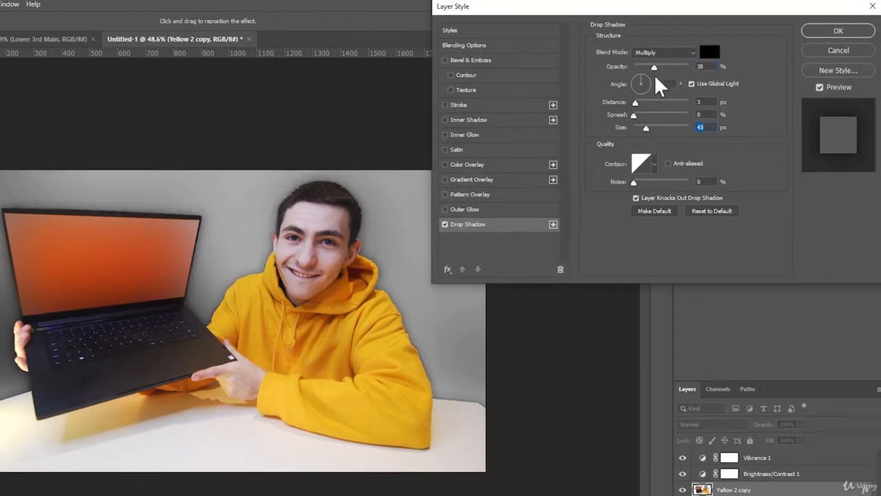
key("Return")
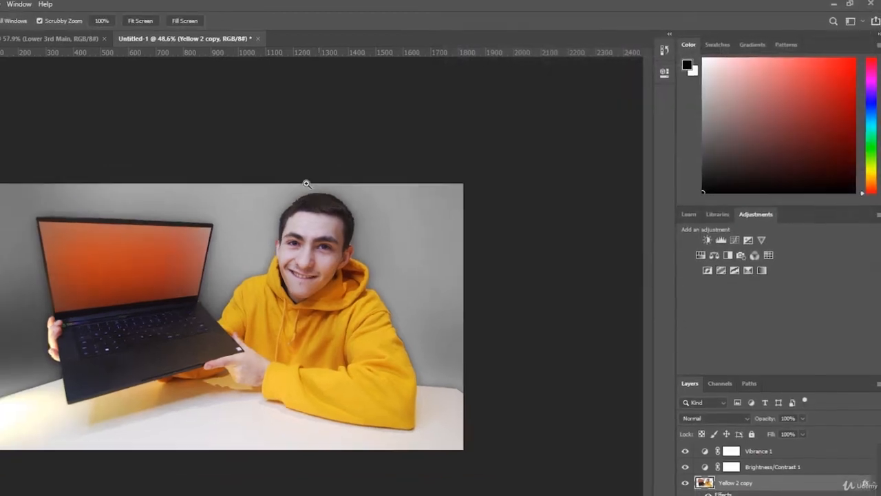
scroll(306, 184, "down", 3)
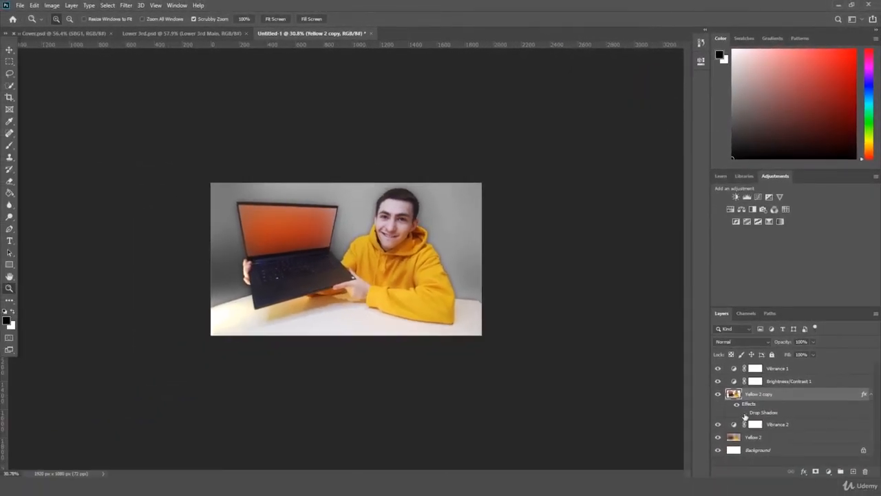
scroll(541, 291, "up", 3)
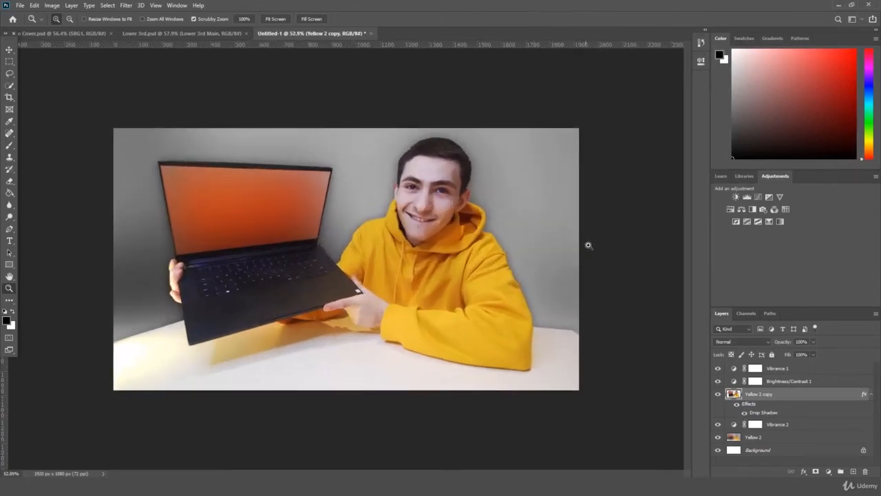
scroll(572, 245, "up", 1)
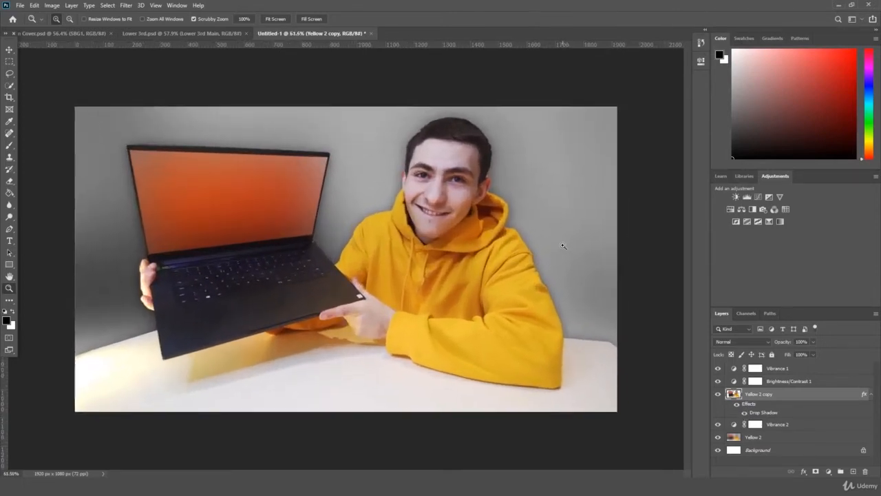
Add a text layer reading "Place Holder" across the man's hoodie
left_click(9, 242)
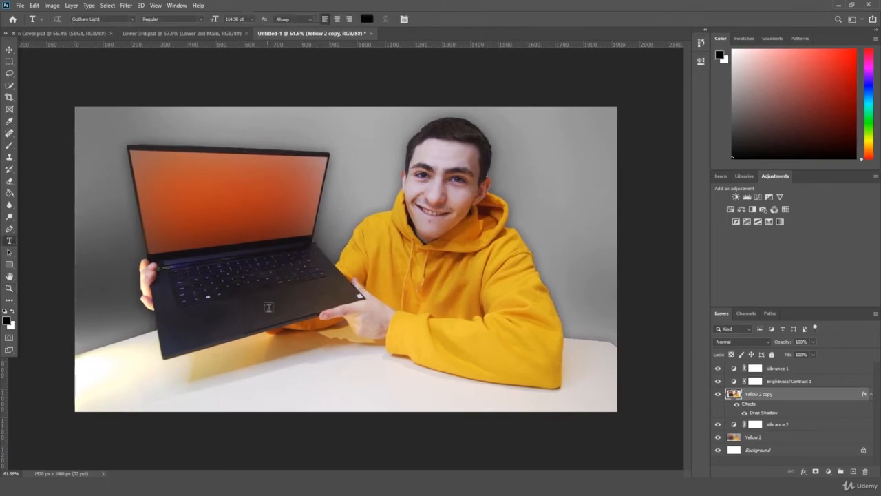
left_click(365, 282)
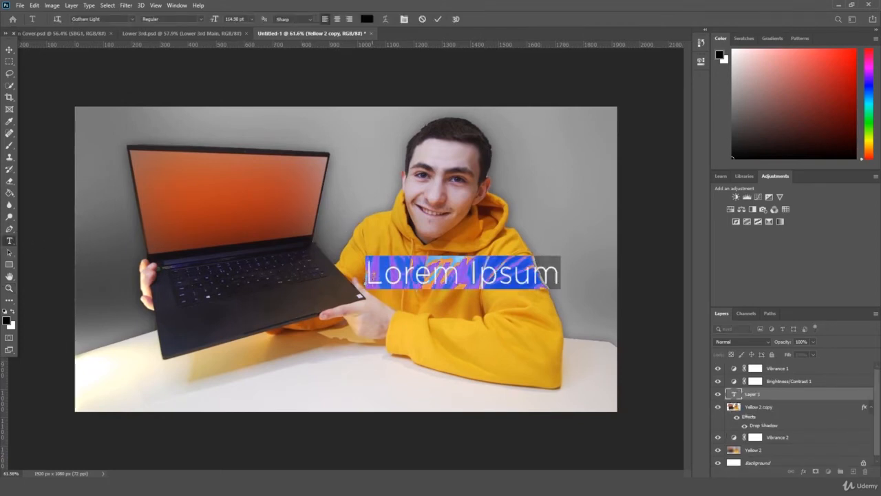
key("BackSpace")
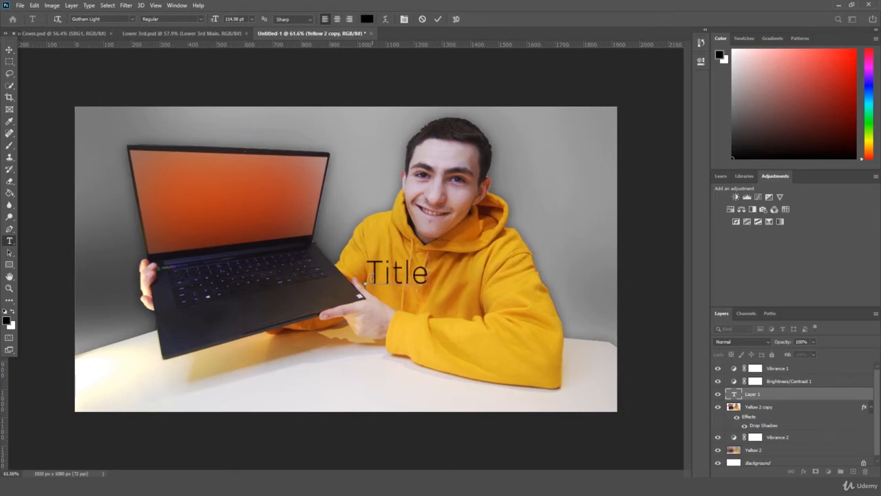
type("Title Holdwer")
key("ctrl+a")
type("P")
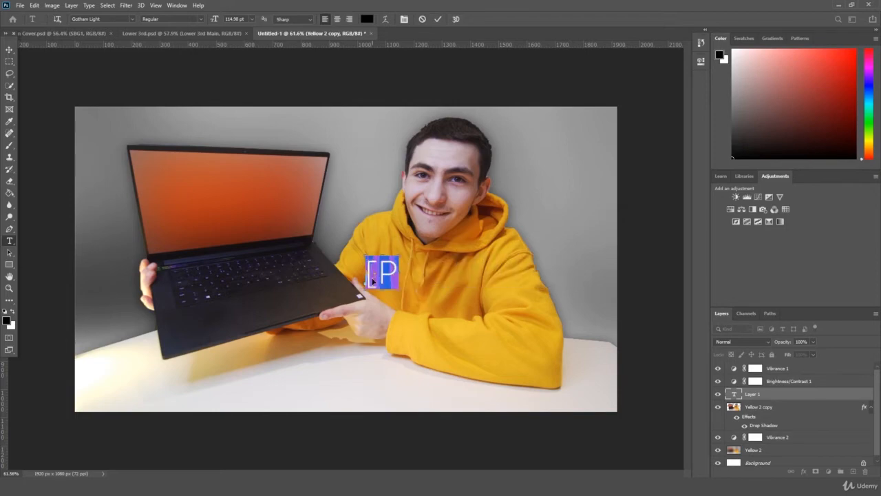
type("lace Holde")
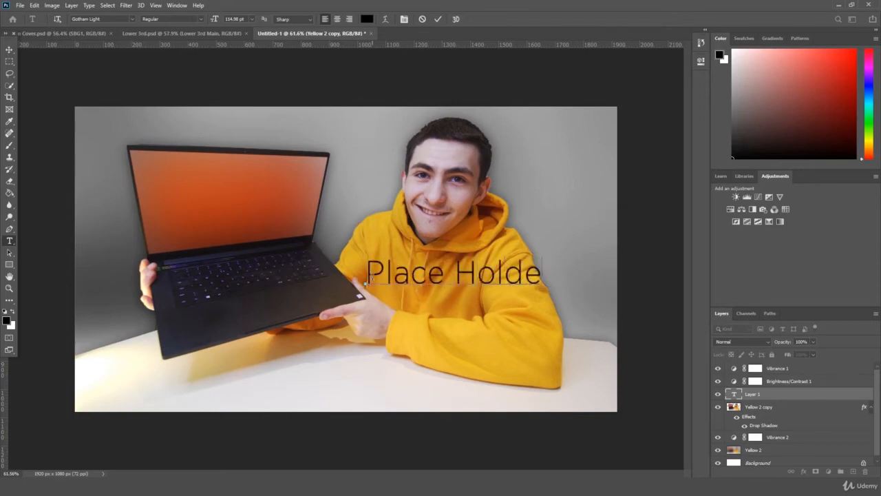
type("r")
Set the font of the whole title text to Gotham Black Regular
key("ctrl+a")
left_click(124, 19)
type("gotham")
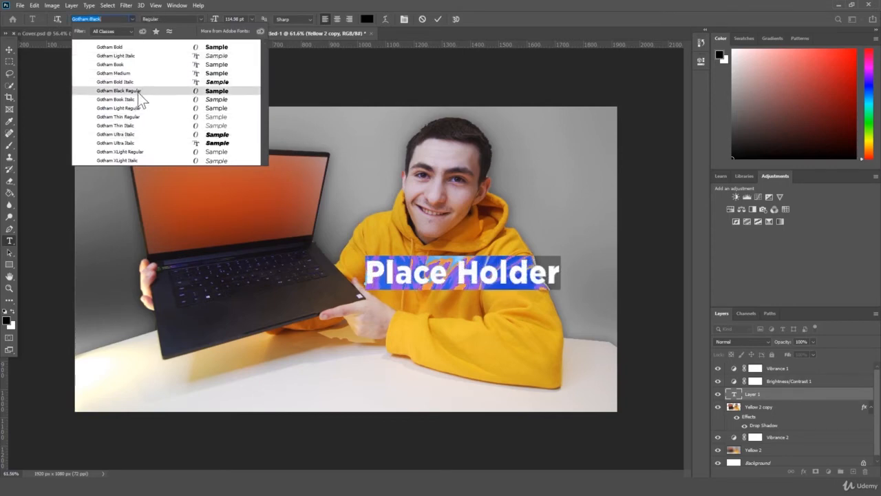
left_click(138, 90)
left_click(776, 395)
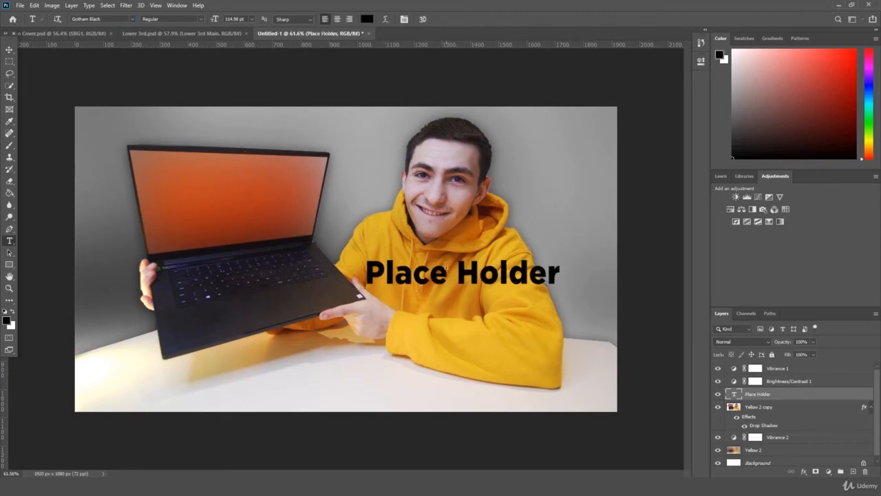
Rewrite the title in capitals as "PLACE HOLDER" and shift it slightly towards the laptop
triple_click(488, 280)
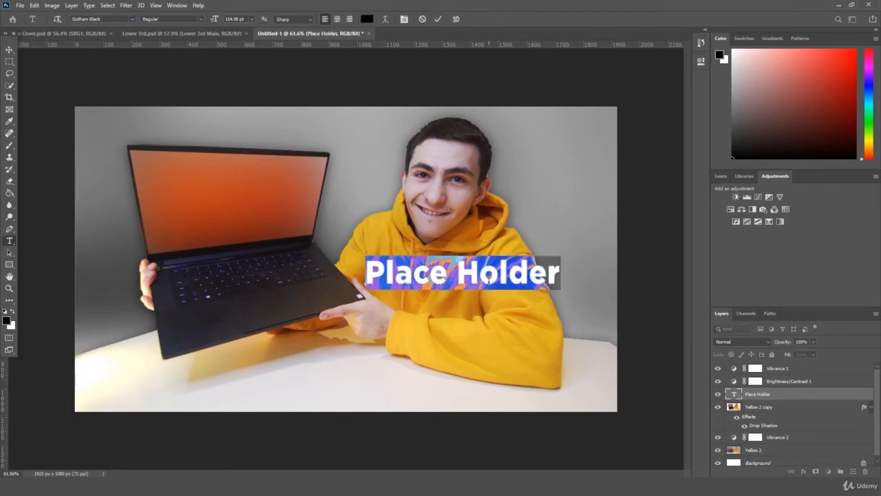
type("PLACE HOLDER")
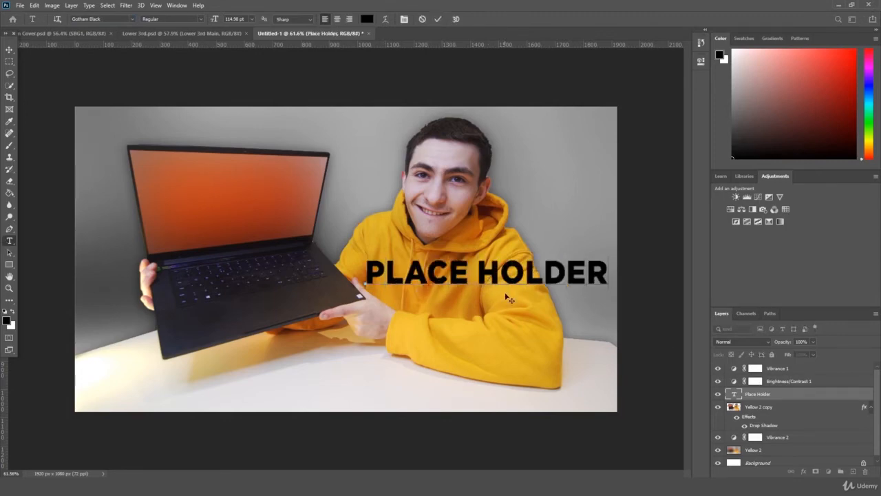
key("ctrl+Return")
key("ctrl+t")
left_click_drag(575, 275, 565, 275)
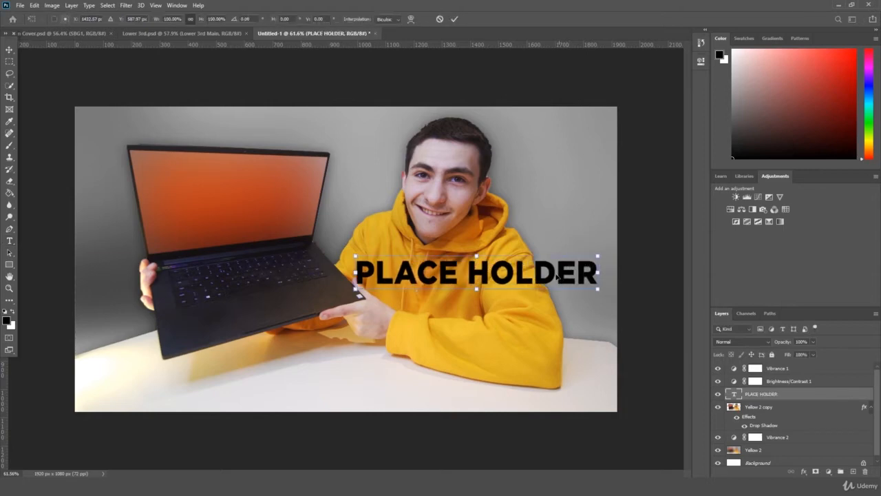
key("Return")
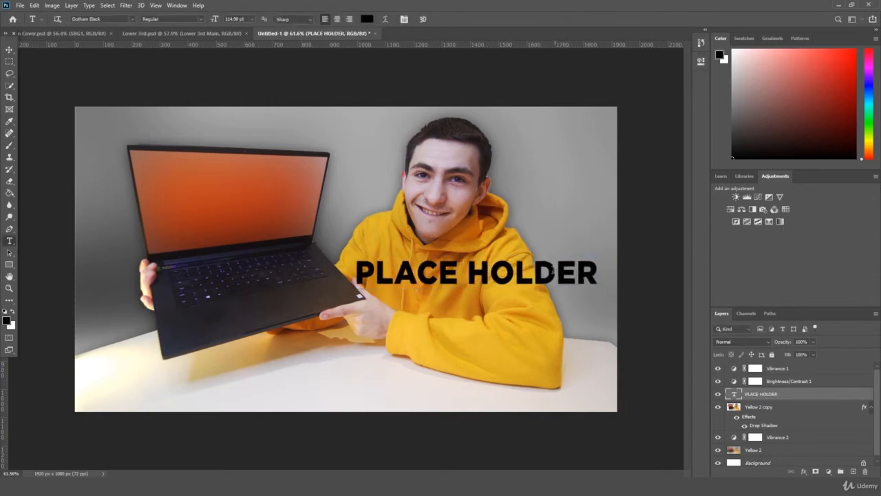
Change the colour of the PLACE HOLDER text to white (ffffff)
left_click_drag(574, 275, 355, 274)
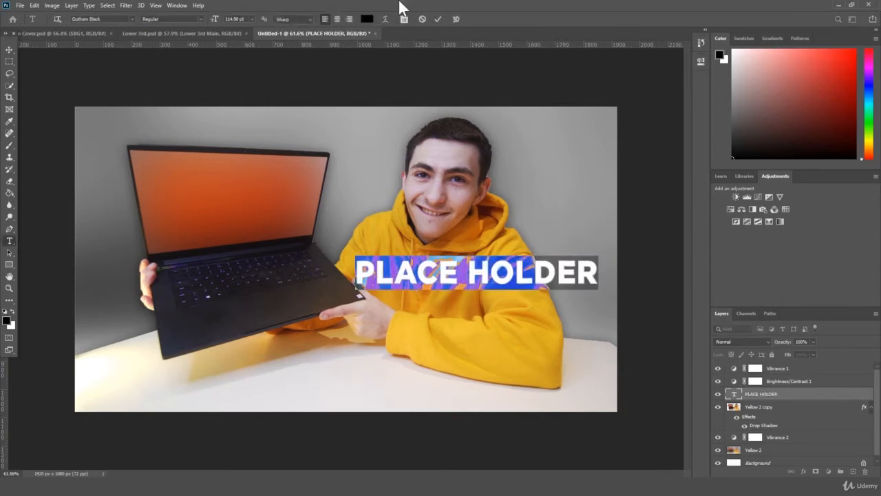
left_click(367, 18)
type("ffffff")
key("Return")
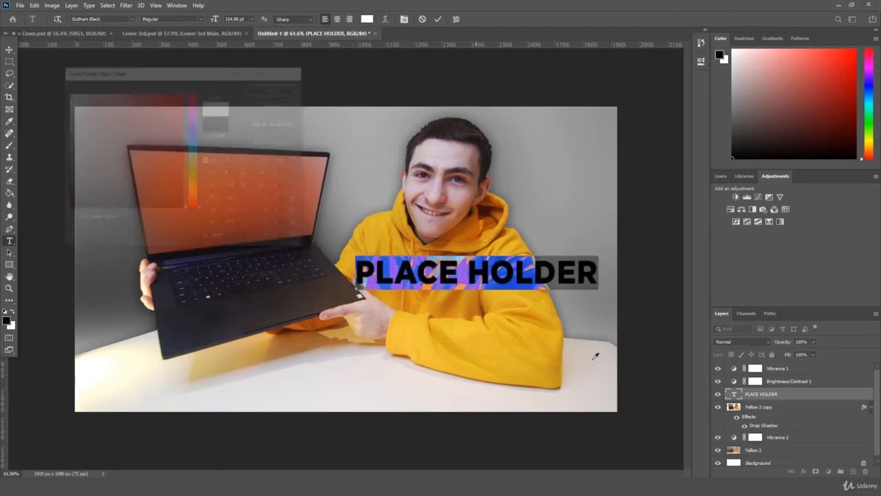
key("ctrl+Return")
Give the PLACE HOLDER text a drop shadow at 100% opacity together with a Gradient Overlay
left_click(804, 472)
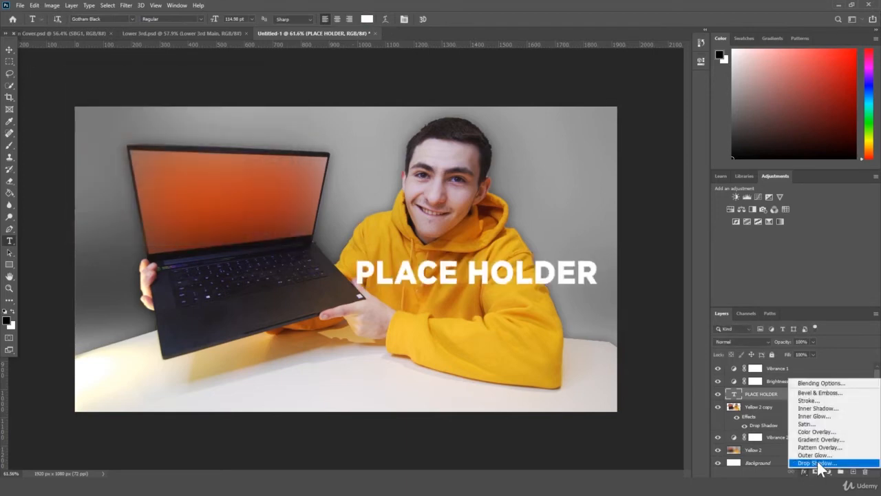
left_click(830, 463)
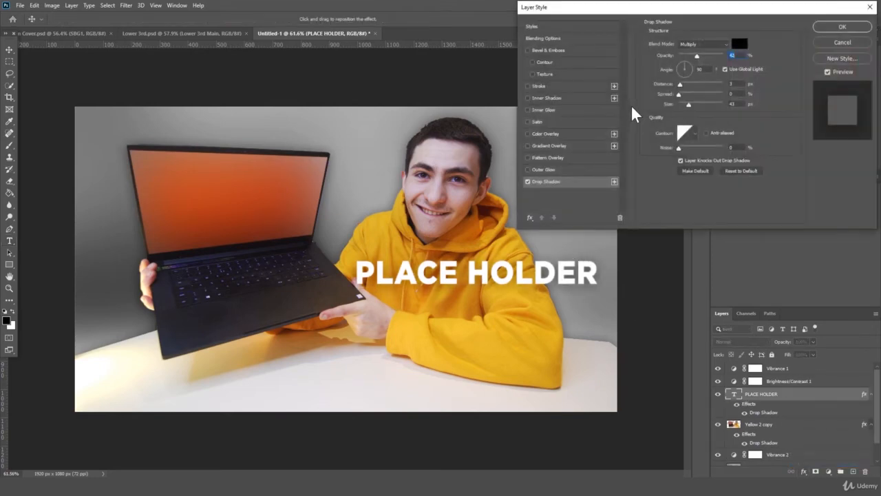
left_click_drag(696, 56, 737, 58)
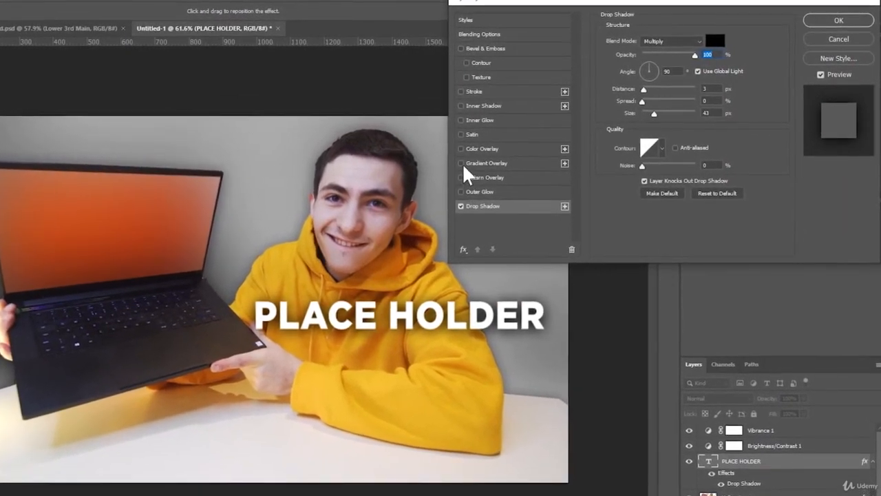
left_click(454, 165)
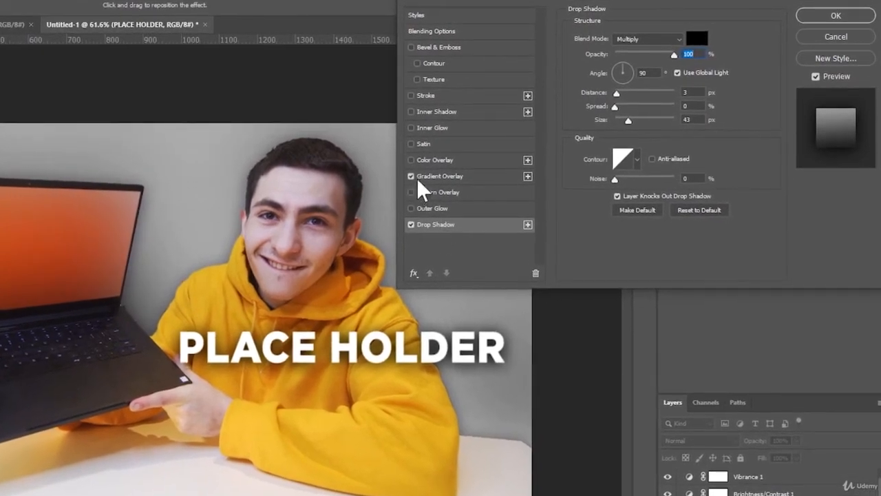
left_click(512, 169)
key("Return")
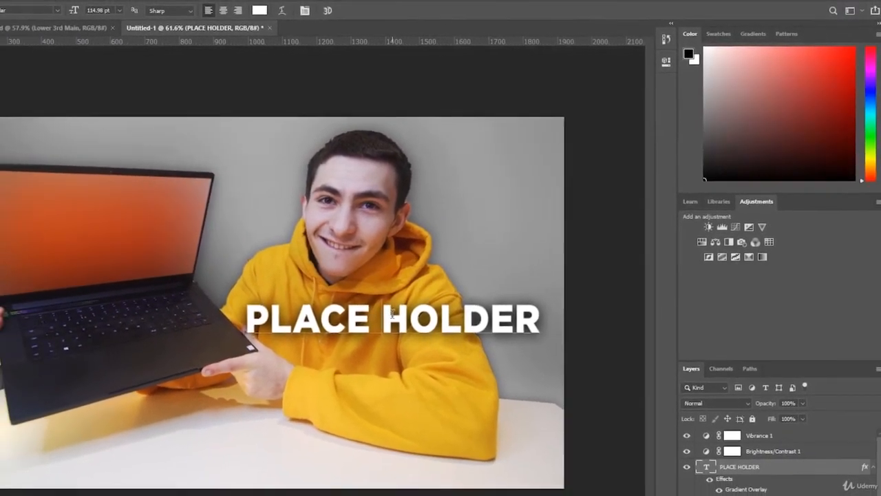
Recolour the PLACE HOLDER text with the yellow sampled from the subject's hoodie
left_click(259, 10)
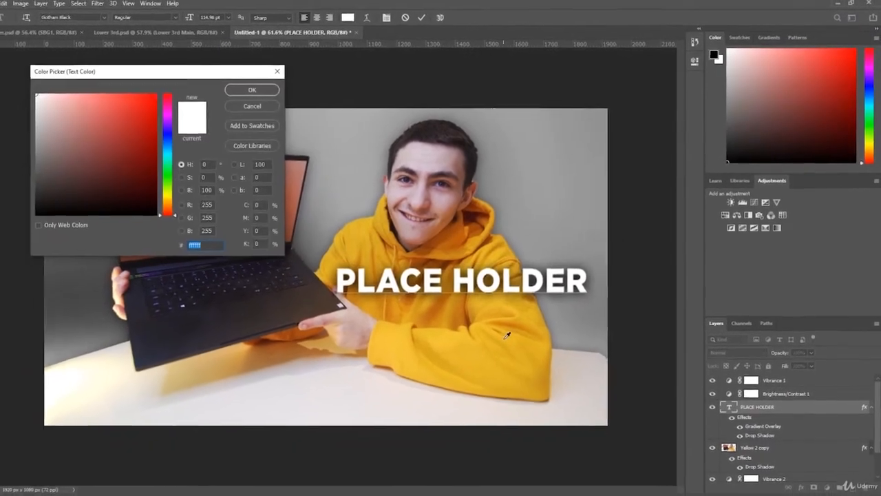
left_click(437, 381)
key("Return")
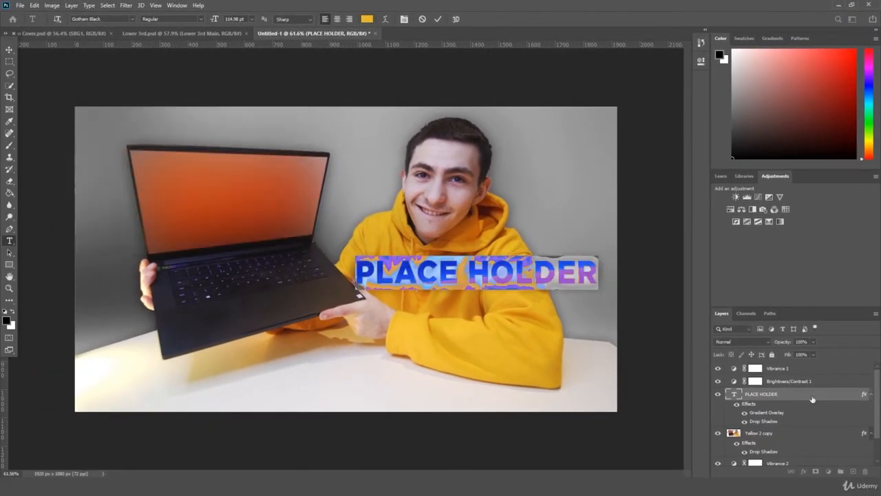
Add an Inner Shadow to the PLACE HOLDER text with a 120° angle, 9 px size and 29% opacity
double_click(774, 412)
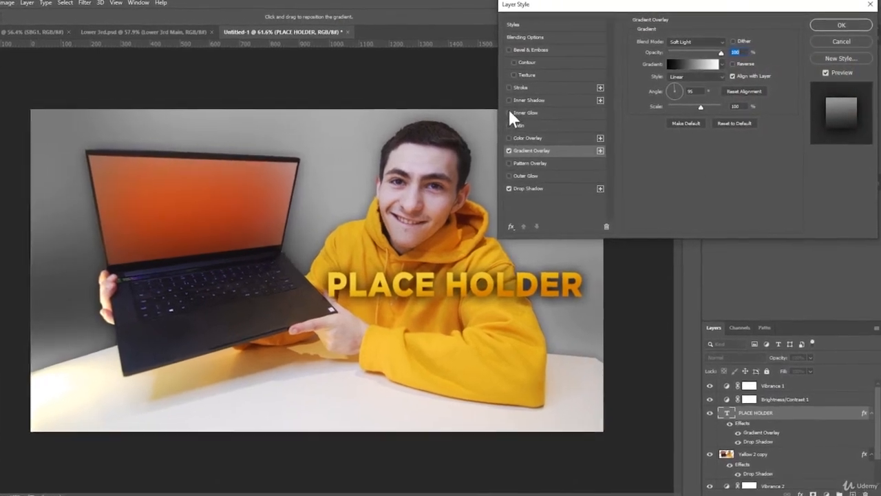
left_click(513, 101)
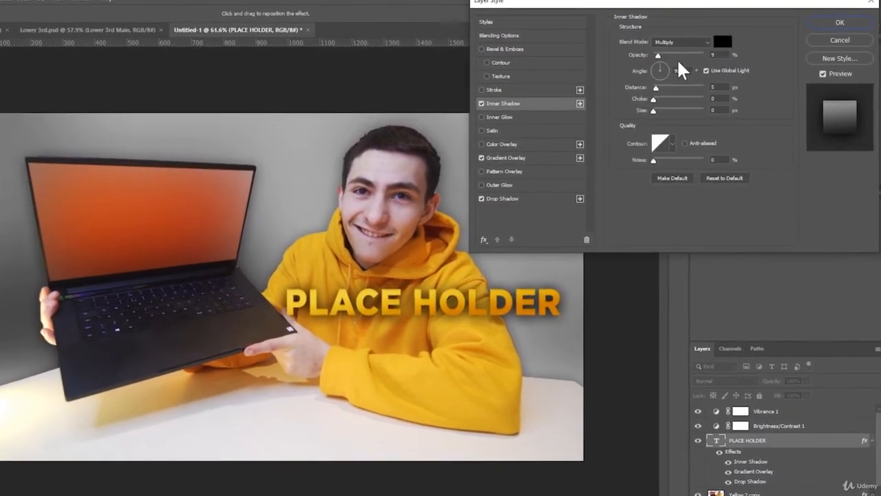
left_click_drag(680, 54, 682, 54)
left_click(651, 64)
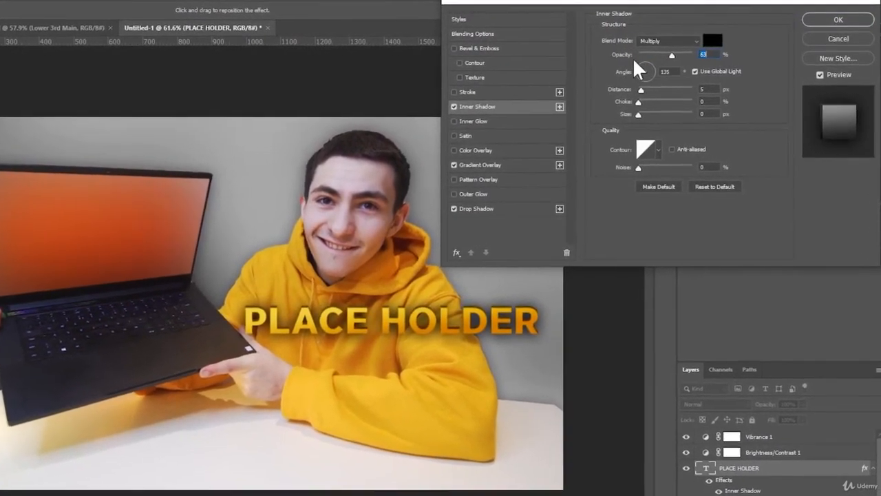
type("12")
type("0")
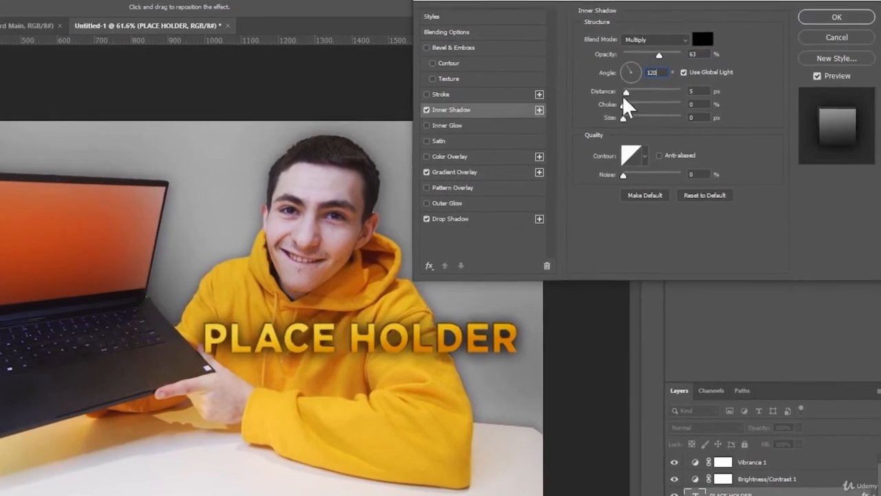
left_click_drag(627, 117, 622, 118)
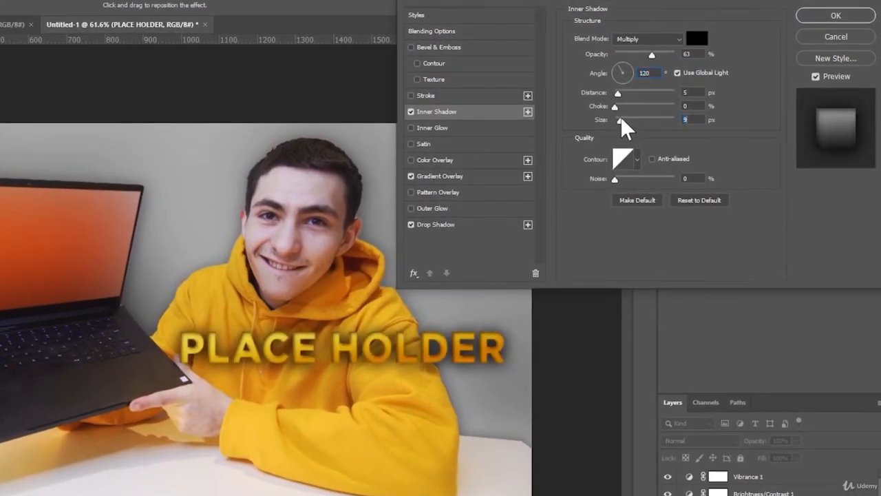
left_click_drag(651, 54, 632, 55)
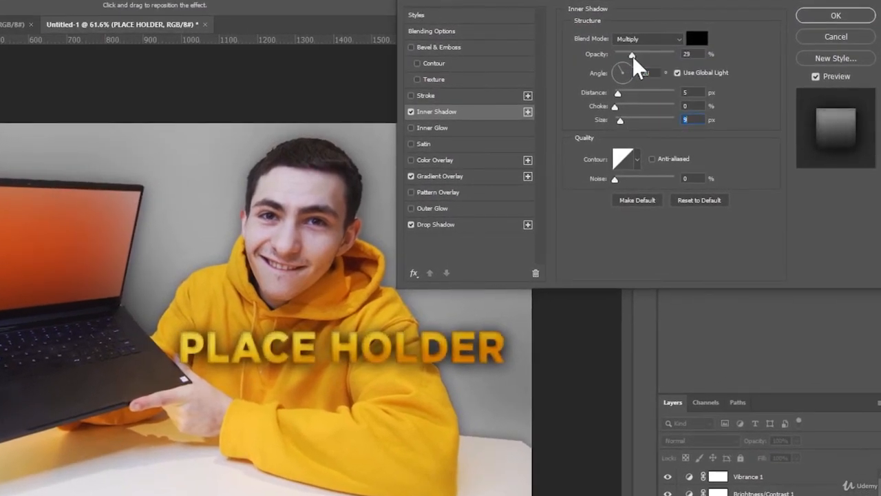
Add a 6 px outside stroke in black (000000) to the PLACE HOLDER text
left_click(423, 96)
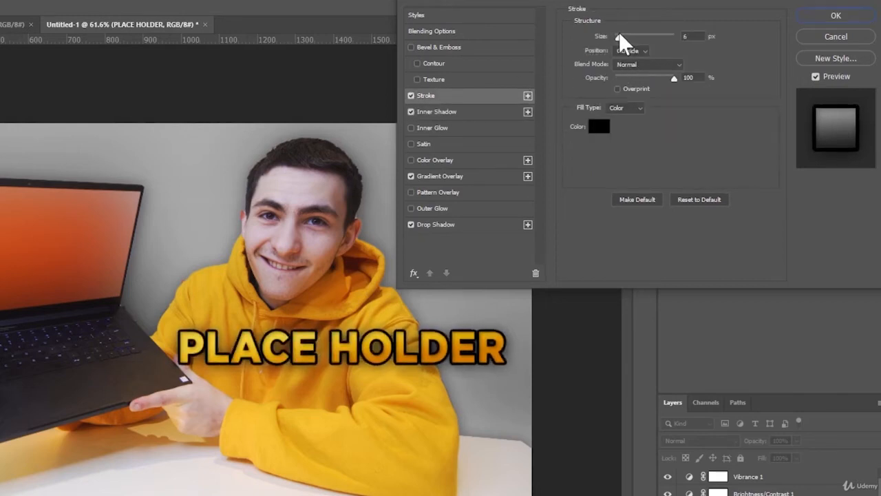
left_click_drag(621, 38, 617, 36)
left_click(603, 130)
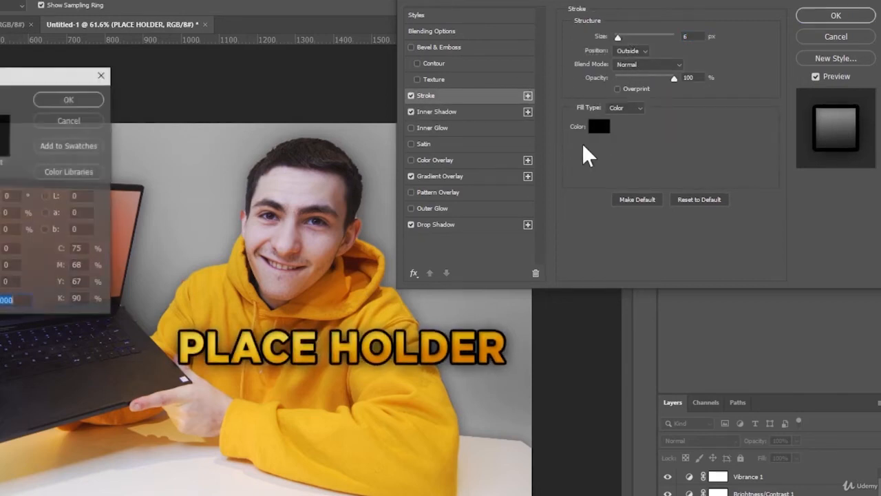
type("ffffff")
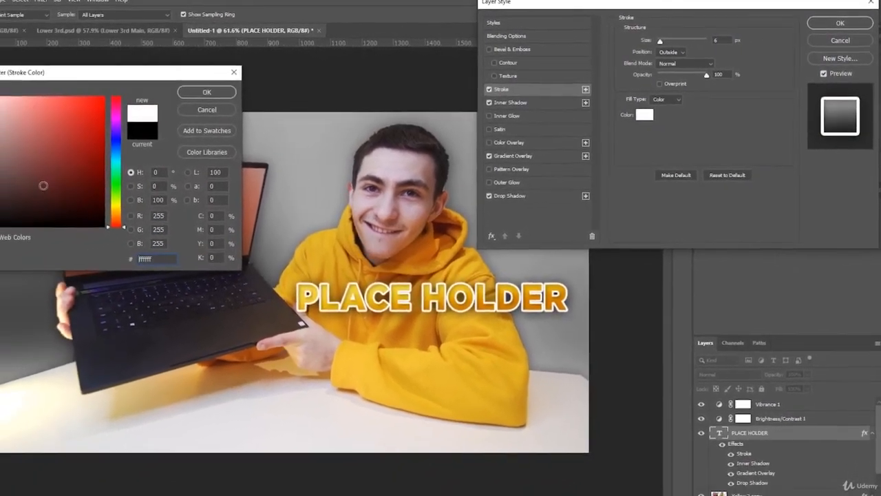
type("000000")
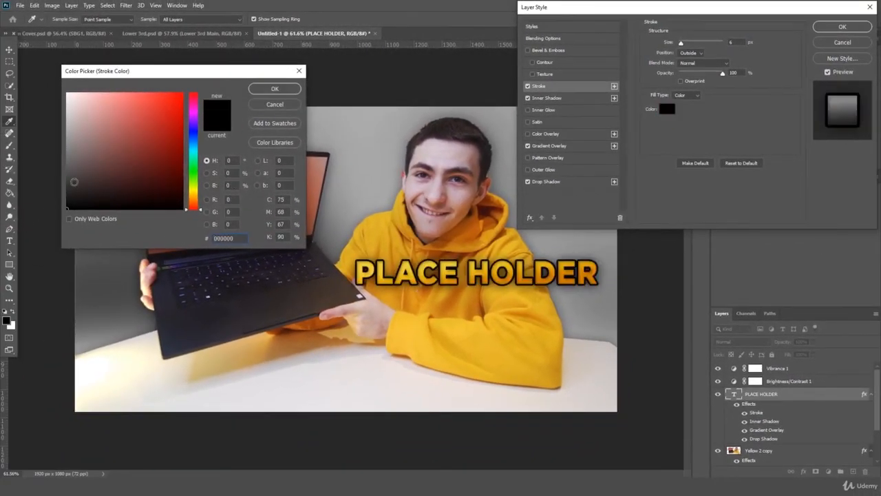
key("Return")
Set the text's drop shadow to 28% spread and 13 px distance and apply the layer style
left_click(561, 182)
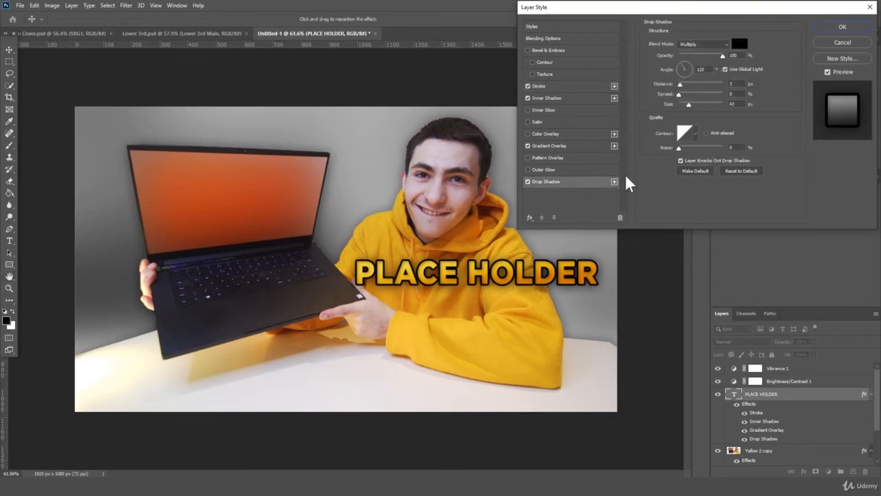
left_click_drag(688, 96, 692, 92)
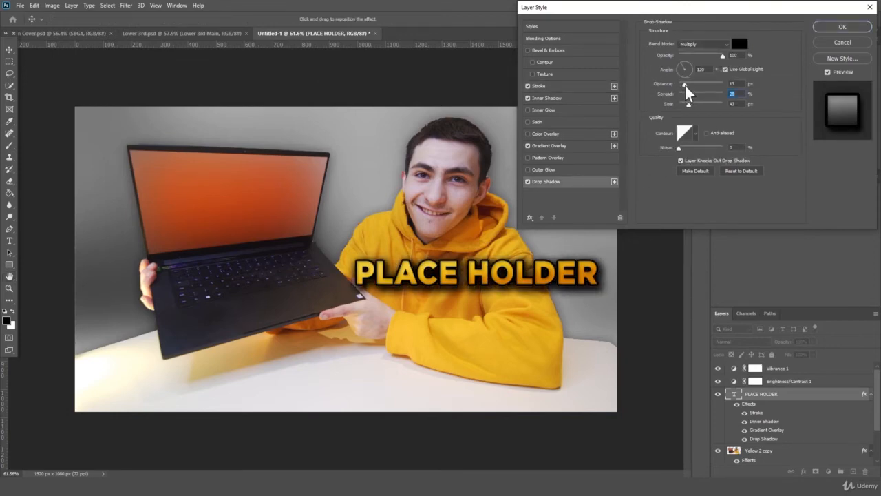
key("Return")
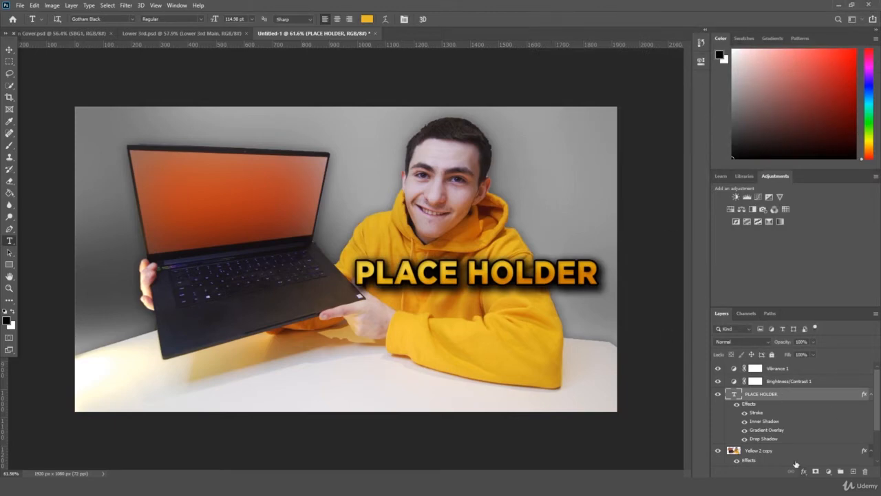
Enlarge the PLACE HOLDER text to about 125 pt and move it up over the laptop screen
key("ctrl+t")
left_click_drag(600, 255, 390, 176)
mouse_move(145, 155)
left_mouse_down()
mouse_move(136, 146)
mouse_move(145, 155)
left_mouse_up()
key("Return")
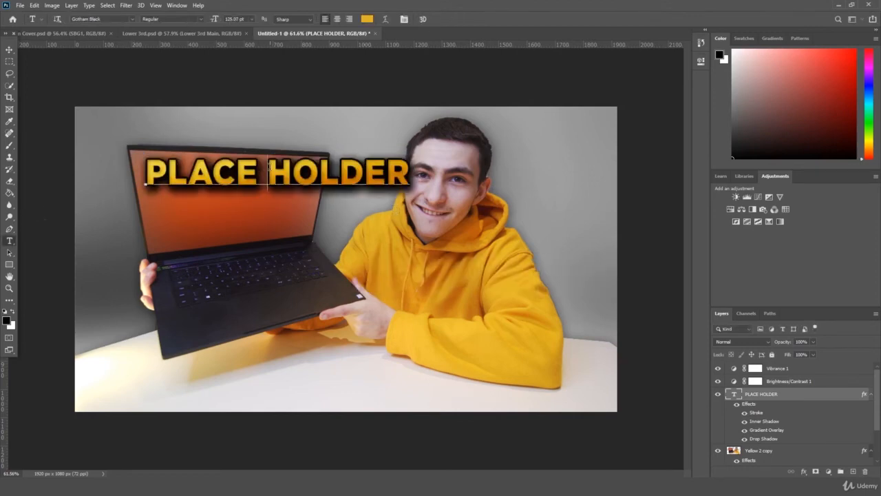
Break the title into two lines, PLACE above HOLDER, and centre-align the text
left_click(267, 171)
key("Return")
key("ctrl+a")
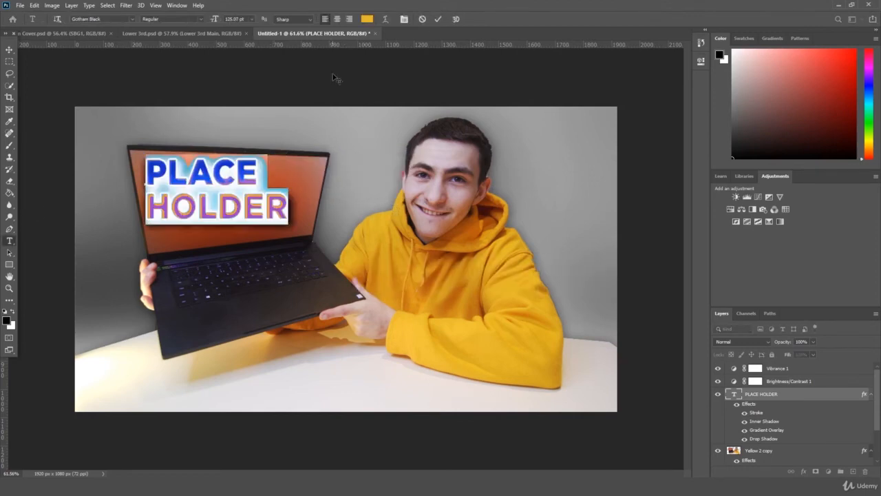
left_click(338, 19)
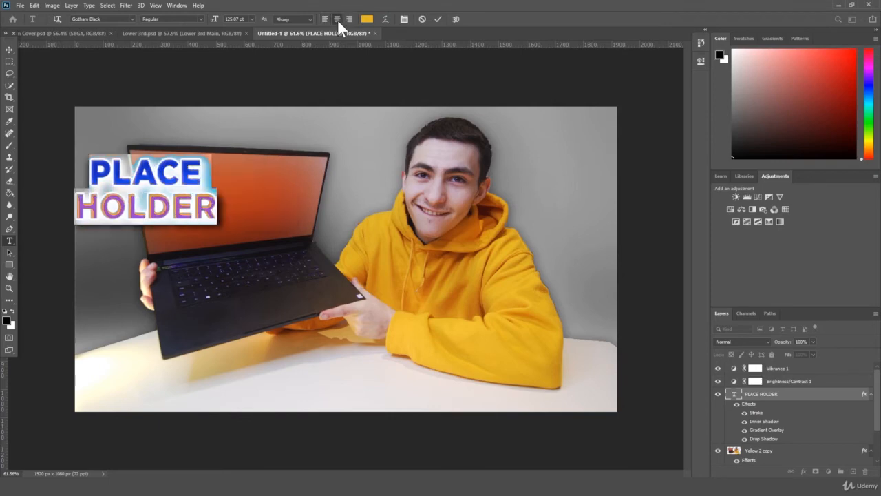
key("ctrl+Return")
Move the two-line title so it sits centrally on the laptop screen
key("ctrl+t")
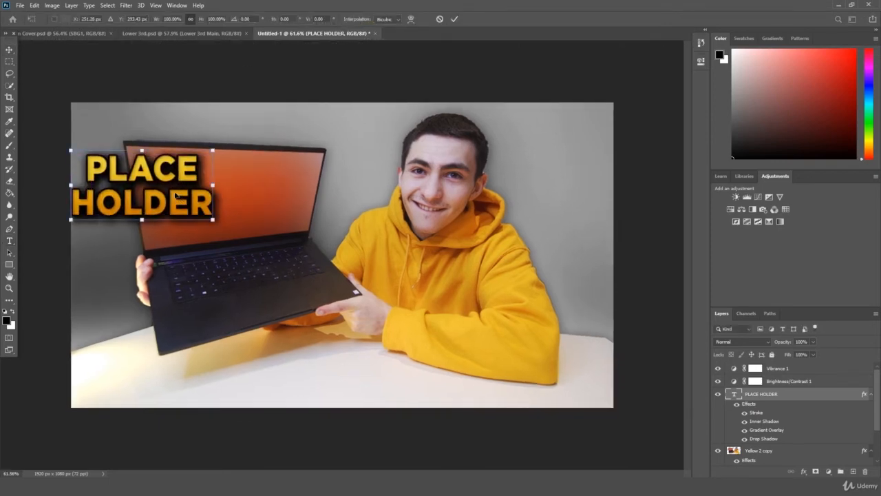
left_click_drag(205, 199, 287, 211)
key("Return")
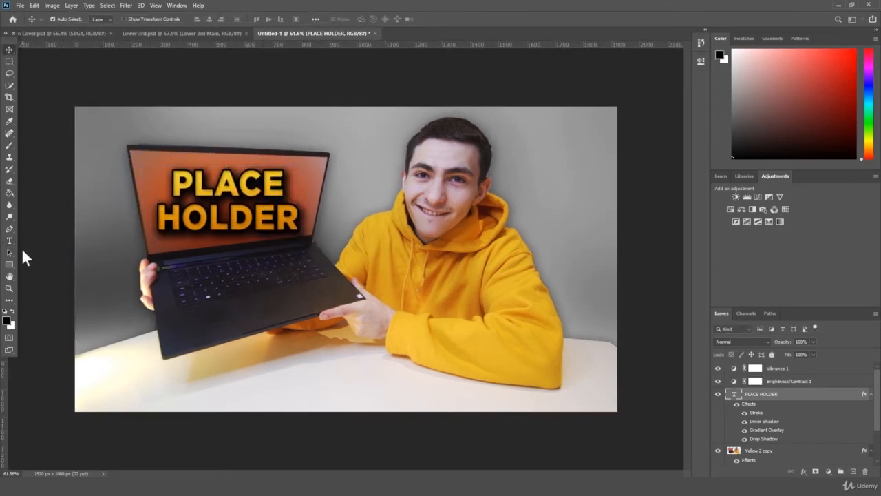
Add a third line reading "TITLE" beneath HOLDER in the title text
left_click(9, 241)
left_click(298, 215)
key("Return")
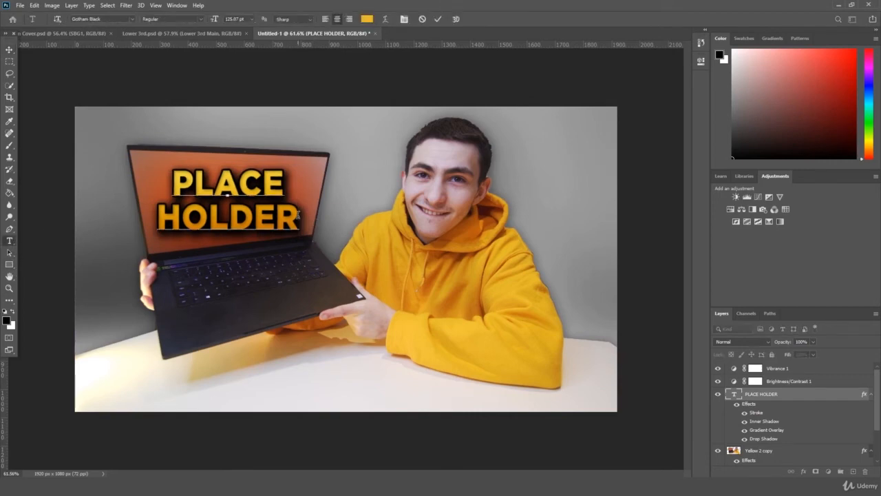
type("titl")
key("BackSpace")
key("BackSpace")
key("BackSpace")
key("BackSpace")
key("BackSpace")
type("ti")
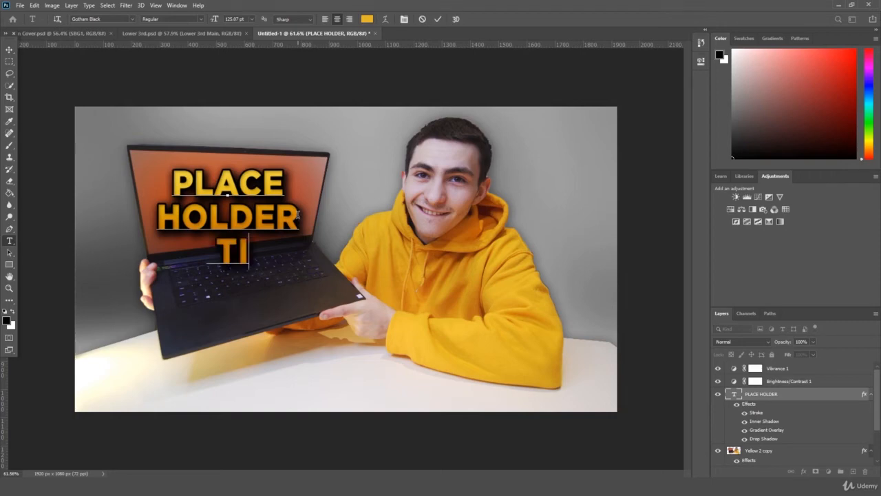
key("BackSpace")
key("BackSpace")
key("BackSpace")
type("t")
key("BackSpace")
key("Return")
type("t")
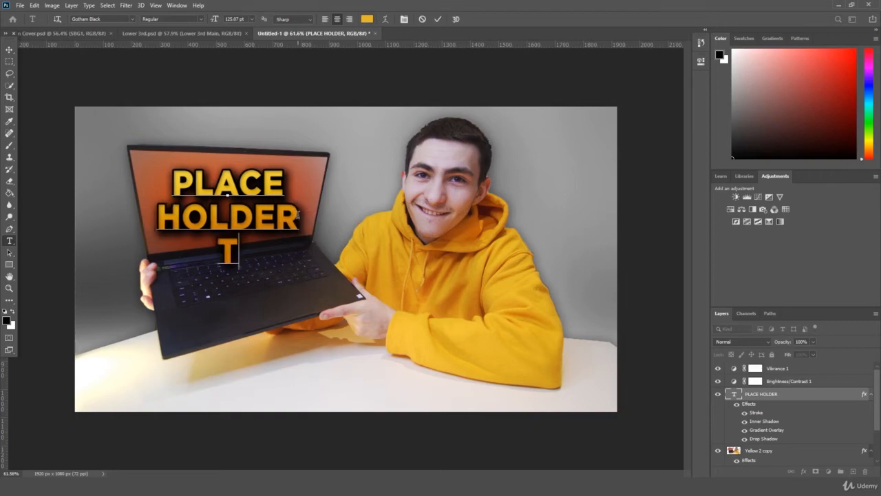
type("itle")
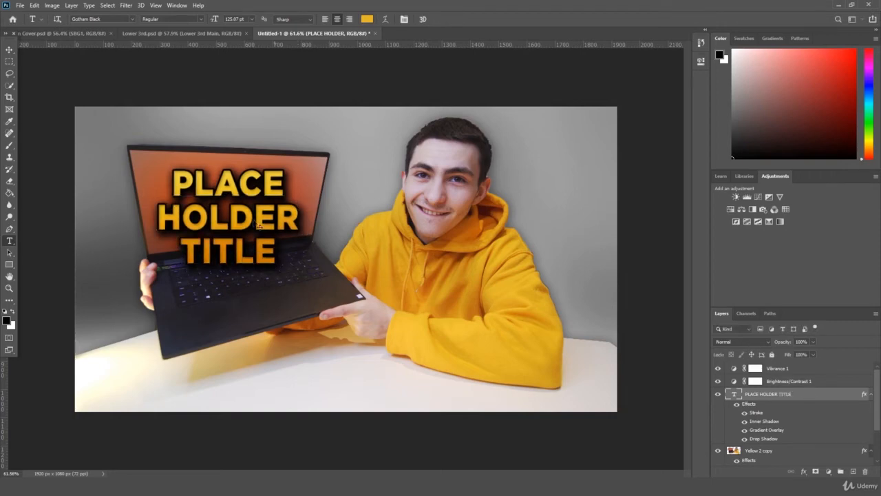
key("ctrl+Return")
Scale the three-line title down to about 109 pt and fit it within the laptop screen
key("ctrl+t")
left_click_drag(301, 270, 275, 224)
key("Return")
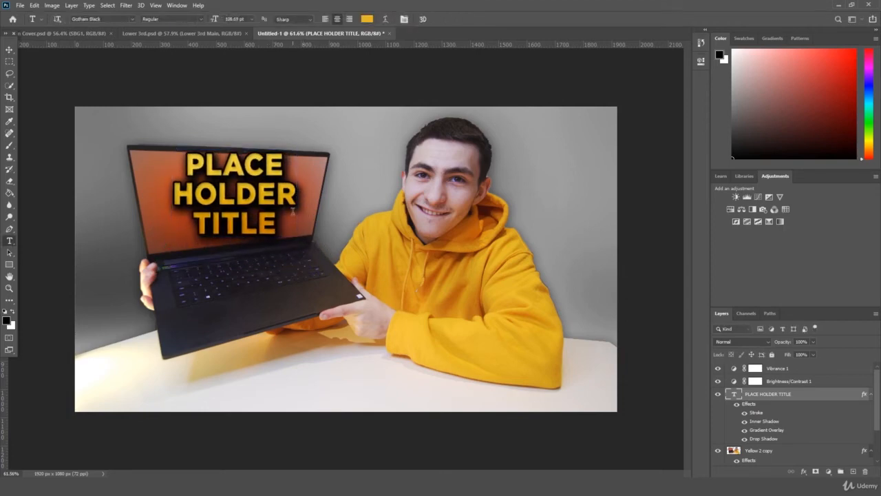
Duplicate the PLACE HOLDER TITLE layer, hide the original and select the copy
left_click(10, 288)
left_click_drag(346, 260, 323, 260)
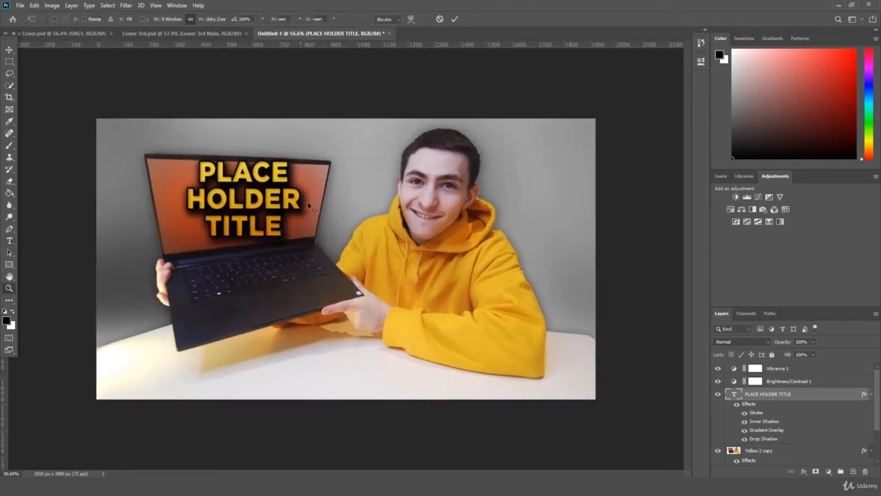
left_click_drag(781, 394, 852, 473)
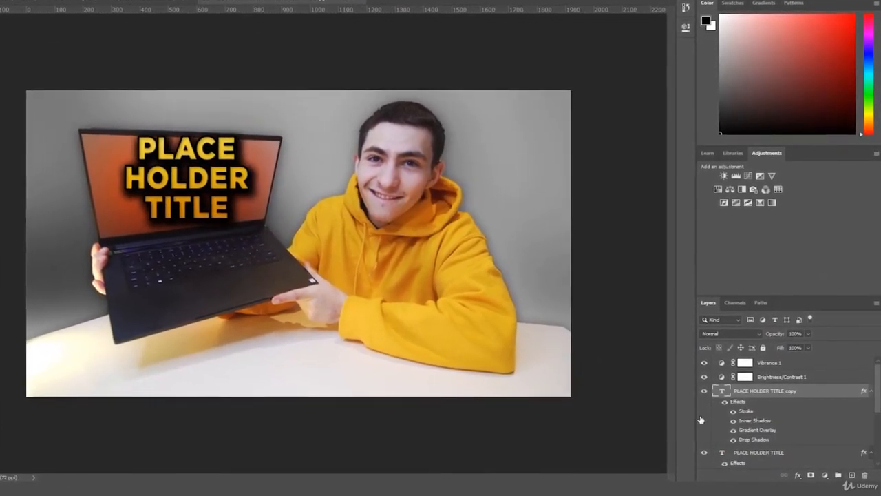
left_click(704, 452)
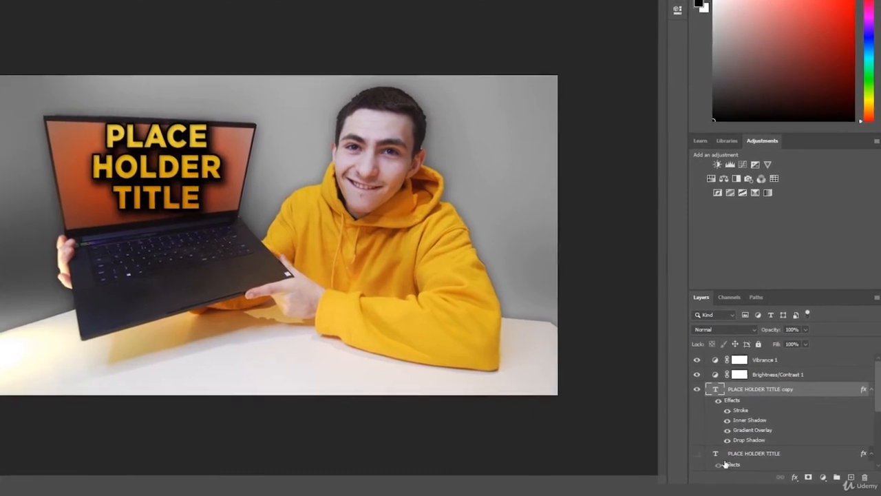
left_click(725, 465)
scroll(725, 454, "down", 2)
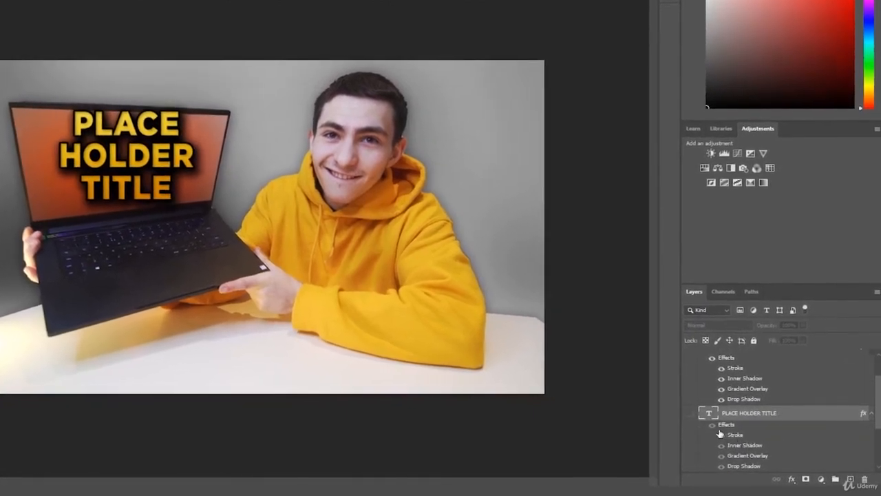
scroll(723, 427, "up", 2)
left_click(753, 375)
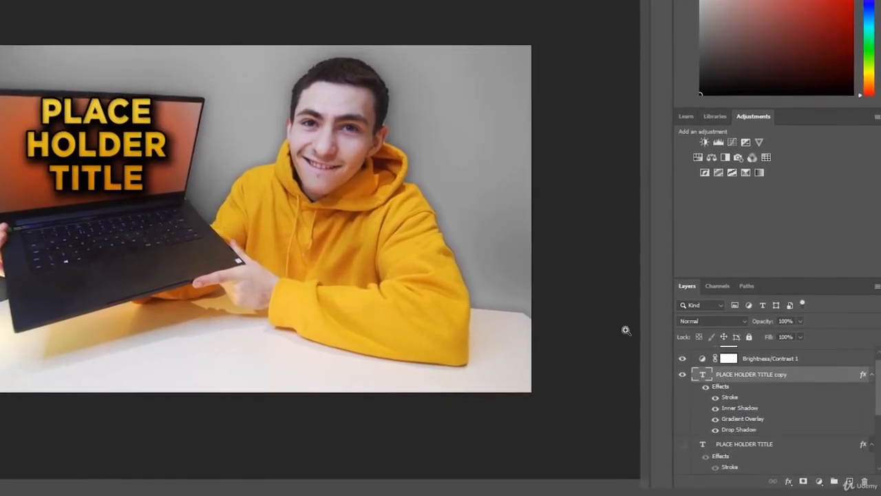
key("ctrl+t")
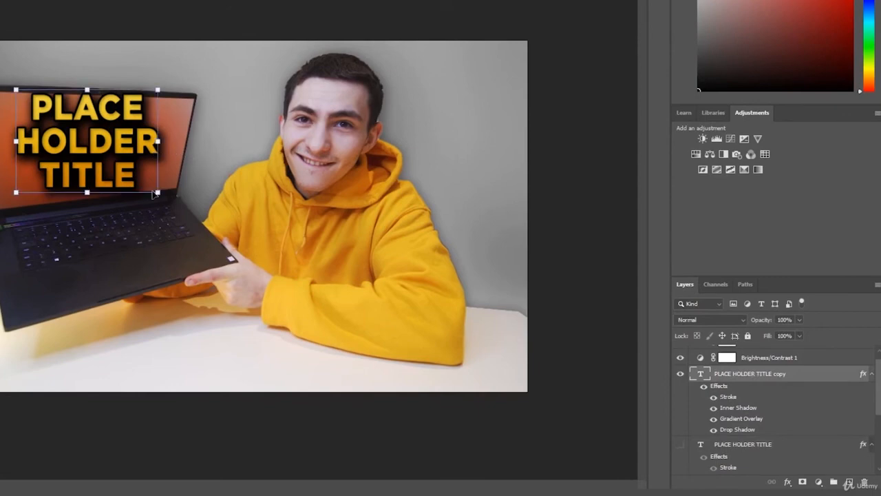
left_click_drag(158, 193, 173, 193)
key("ctrl+z")
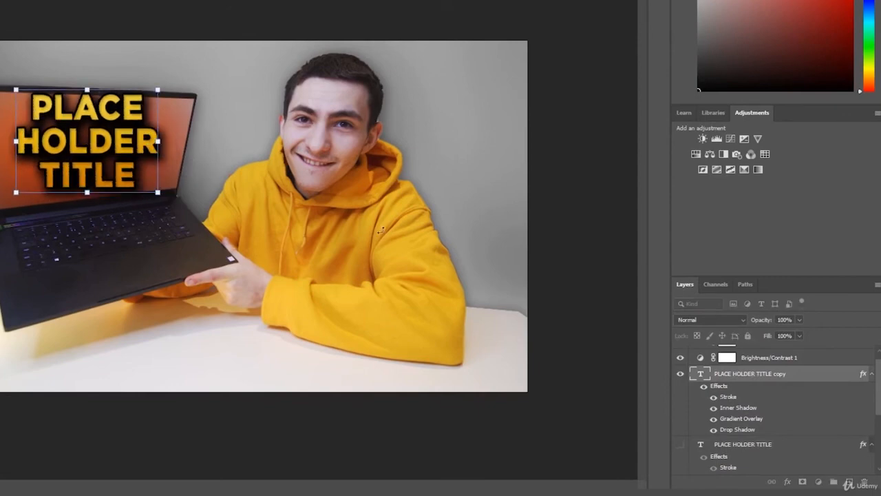
key("Return")
Convert the title copy to a smart object and distort its corners to match the laptop screen's perspective
right_click(757, 375)
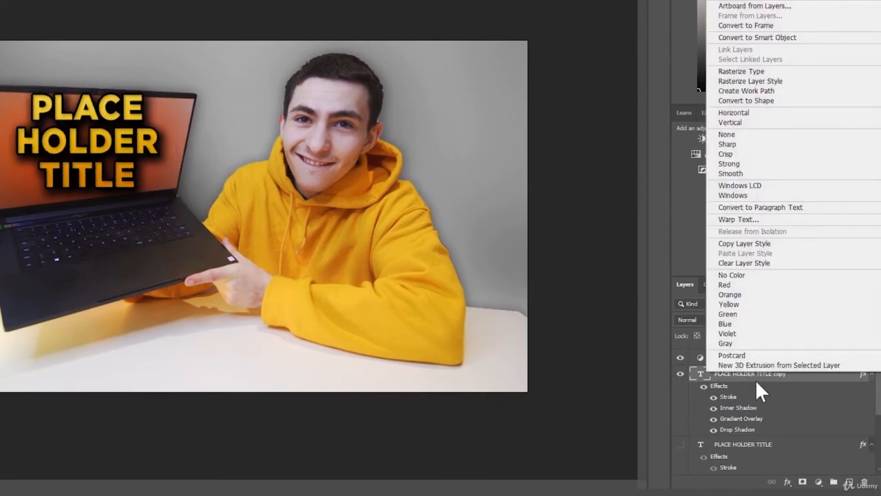
left_click(776, 37)
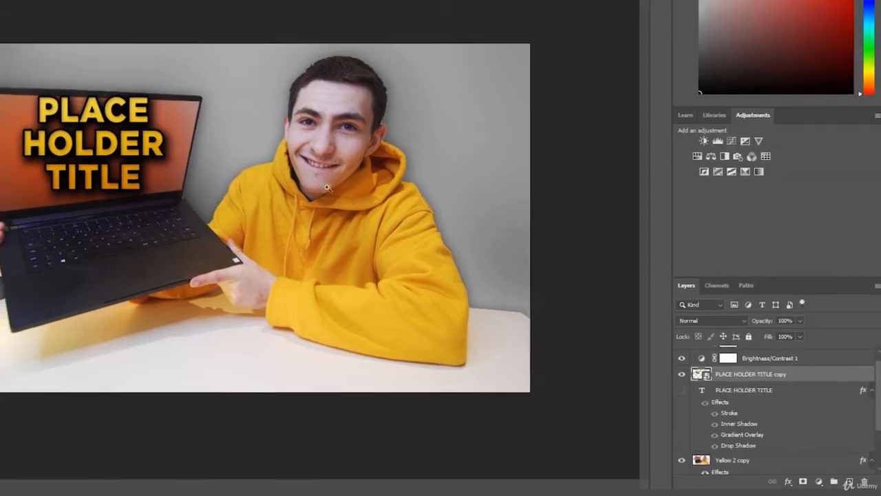
key("ctrl+t")
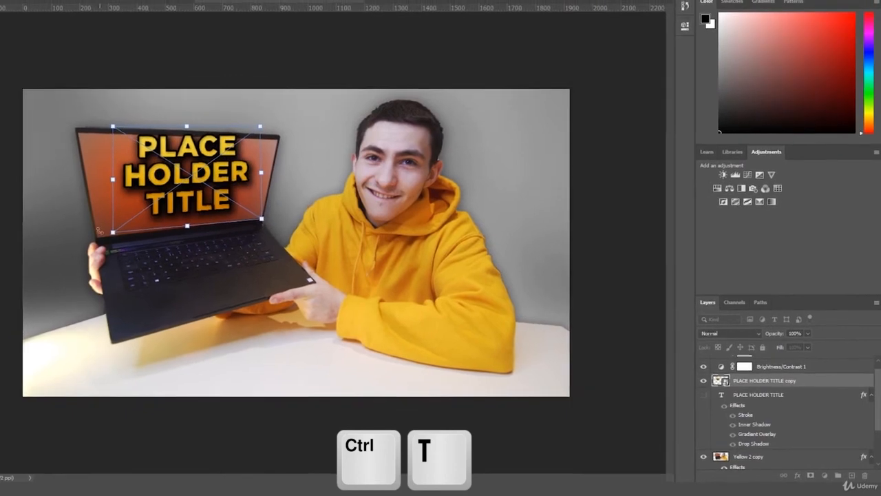
left_click_drag(112, 233, 97, 238)
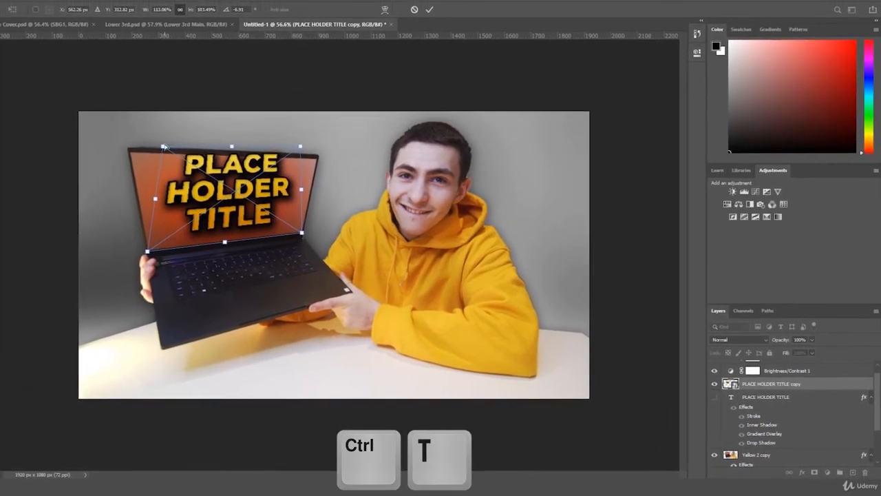
left_click_drag(164, 147, 129, 150)
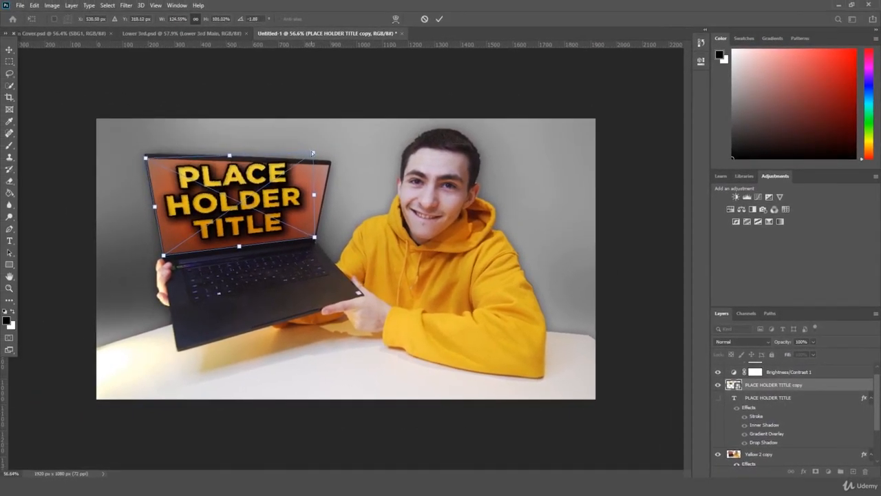
left_click_drag(312, 152, 330, 165)
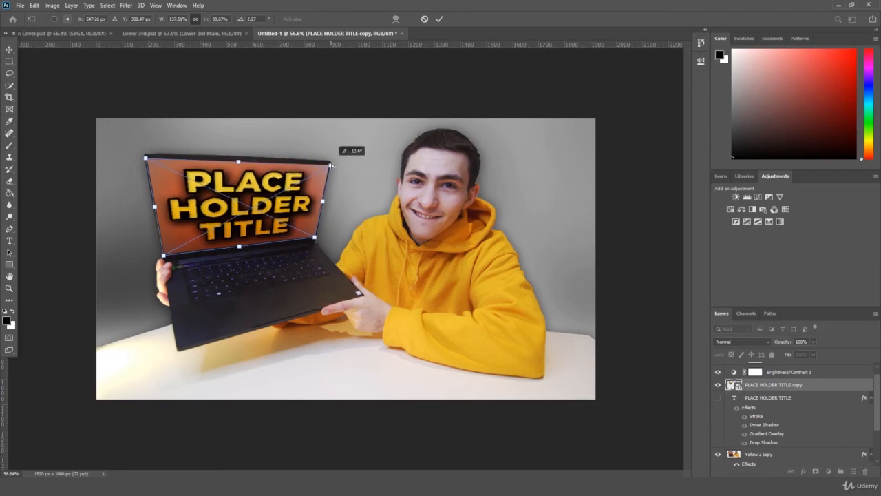
mouse_move(331, 165)
left_mouse_down()
mouse_move(306, 150)
mouse_move(330, 162)
left_mouse_up()
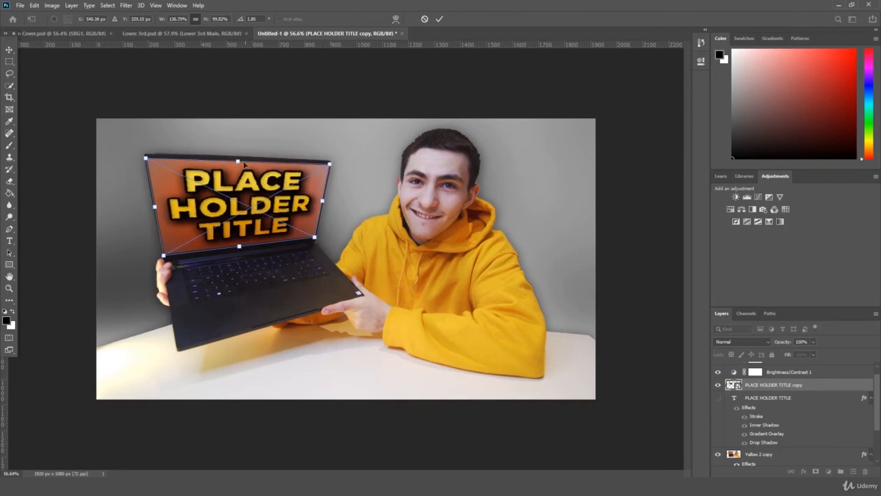
Stretch the distorted title past the screen's upper and lower edges so the lettering fills the laptop screen
left_click_drag(245, 164, 237, 154)
left_click_drag(238, 249, 239, 253)
key("Return")
key("z")
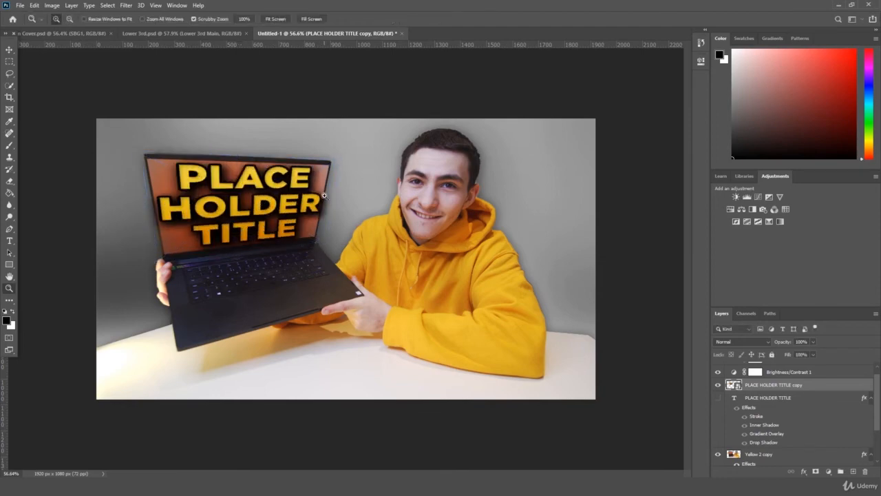
mouse_move(349, 179)
left_mouse_down()
mouse_move(324, 181)
mouse_move(337, 180)
left_mouse_up()
Enlarge the title smart object further and recentre it so HOLDER slightly overlaps the laptop screen's side edges
key("ctrl+t")
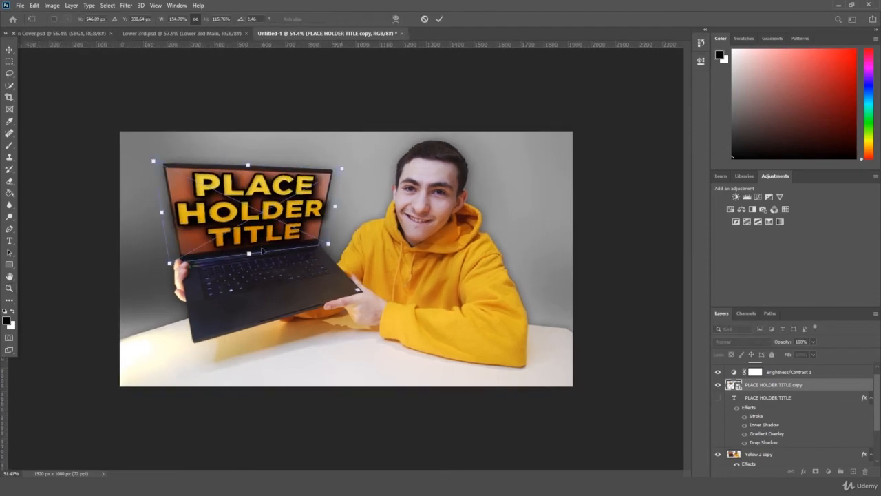
left_click_drag(249, 259, 249, 264)
left_click_drag(279, 214, 274, 208)
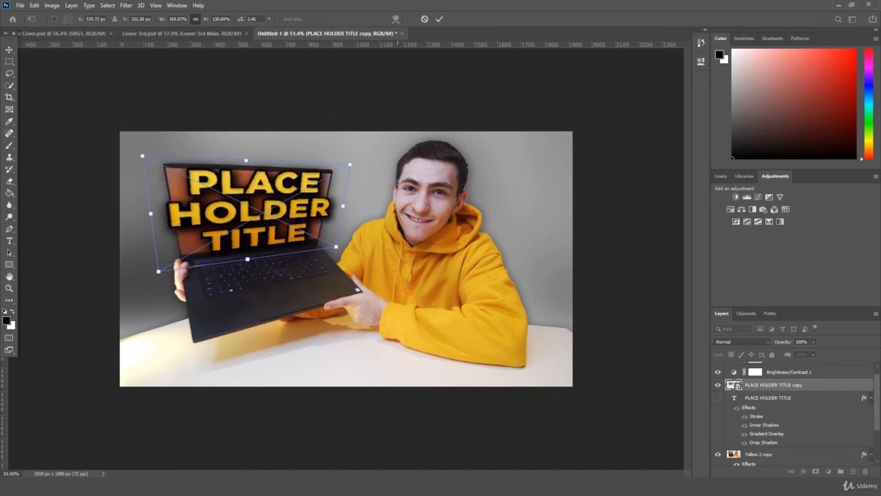
key("Return")
key("z")
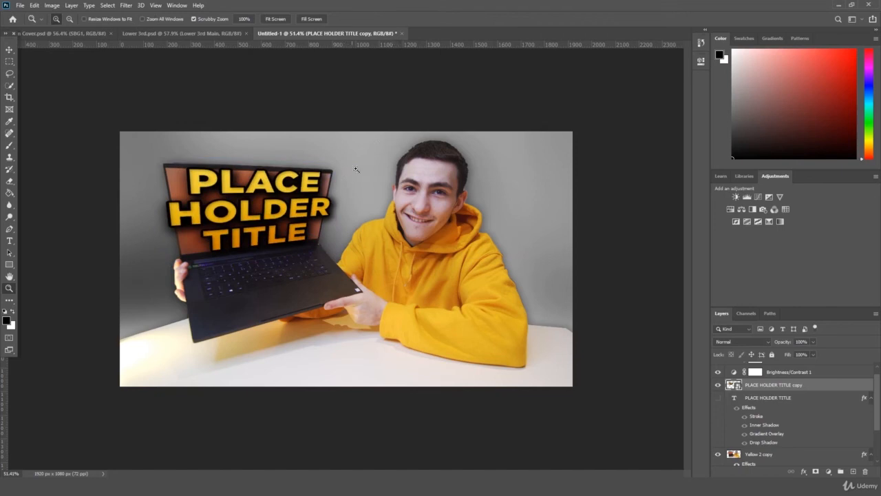
left_click_drag(404, 128, 397, 128)
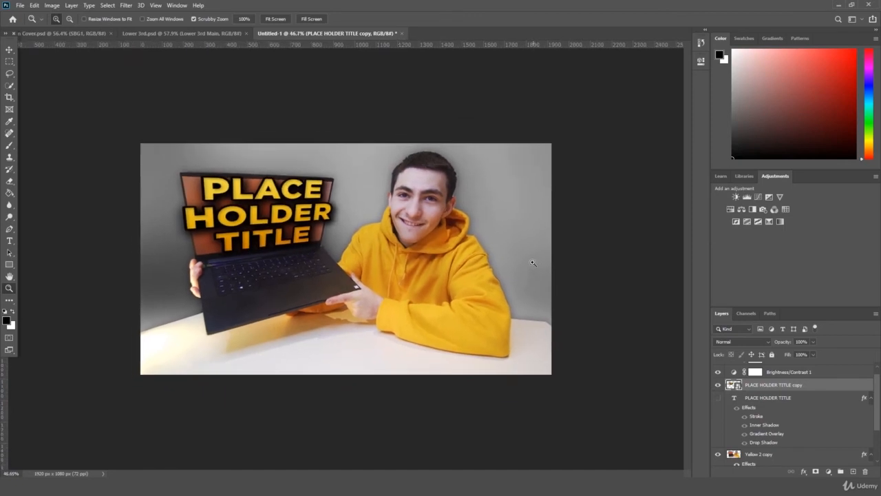
left_click_drag(532, 262, 500, 260)
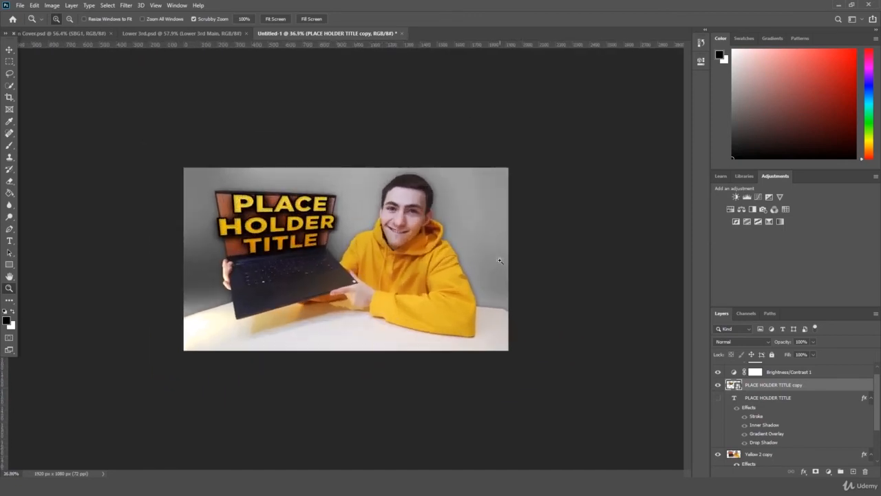
Save the document as a Photoshop file named Thumbnail in the Thumbnail folder under BONUS SECTION
key("ctrl+s")
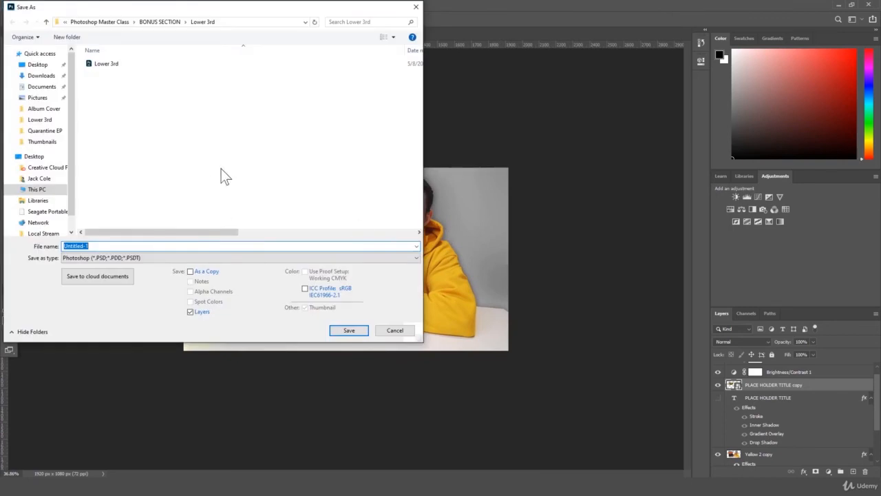
left_click(173, 22)
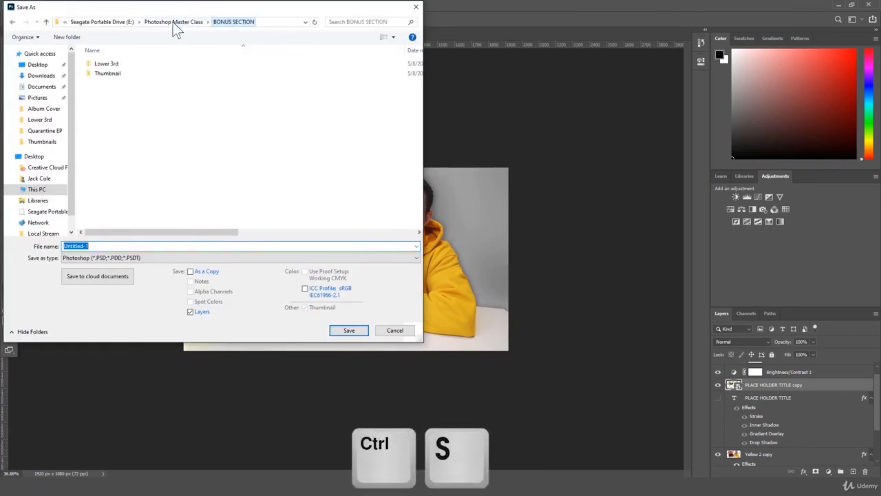
double_click(136, 73)
left_click(144, 243)
type("tHUM")
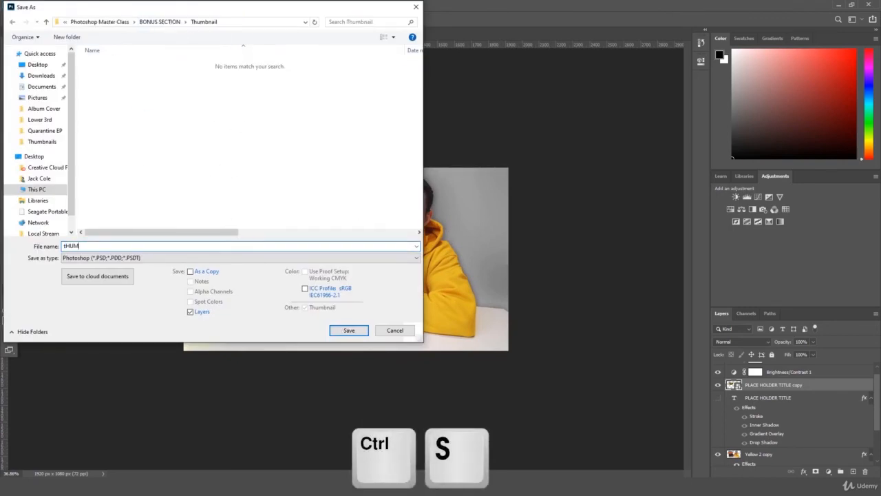
type("B")
key("ctrl+a")
type("Thumbnail")
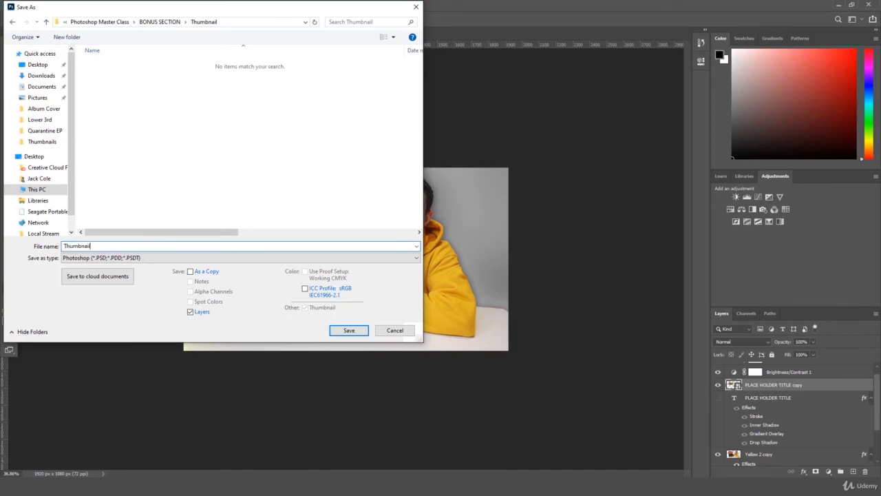
key("Return")
key("Return")
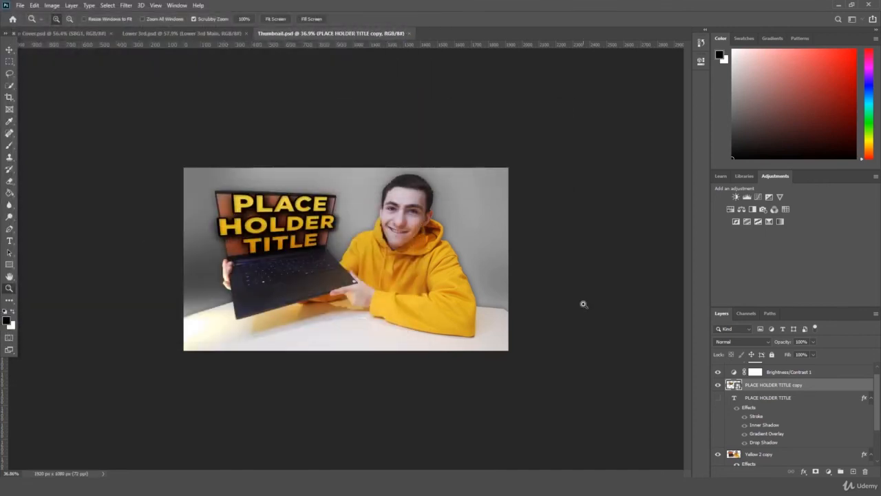
Extend the layer list and select the PLACE HOLDER TITLE copy, Yellow 2 copy and Yellow 2 layers together
scroll(808, 428, "up", 1)
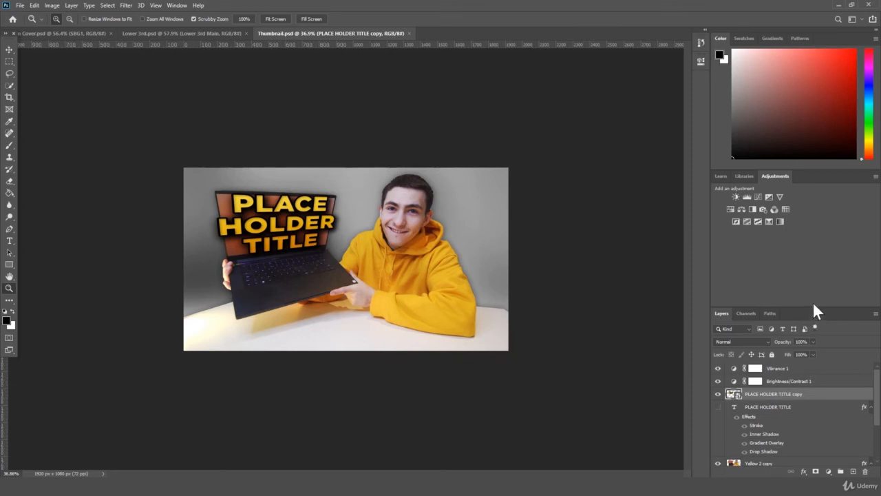
left_click_drag(810, 305, 805, 200)
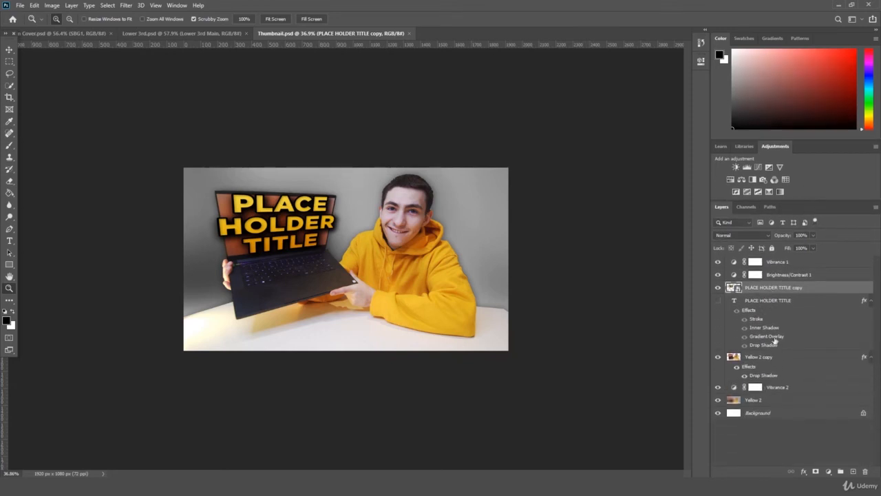
left_click(767, 360)
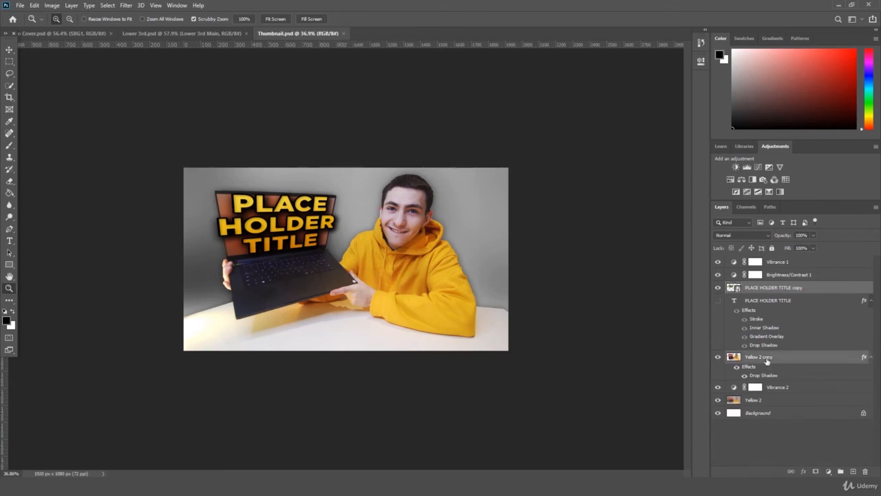
key("shift")
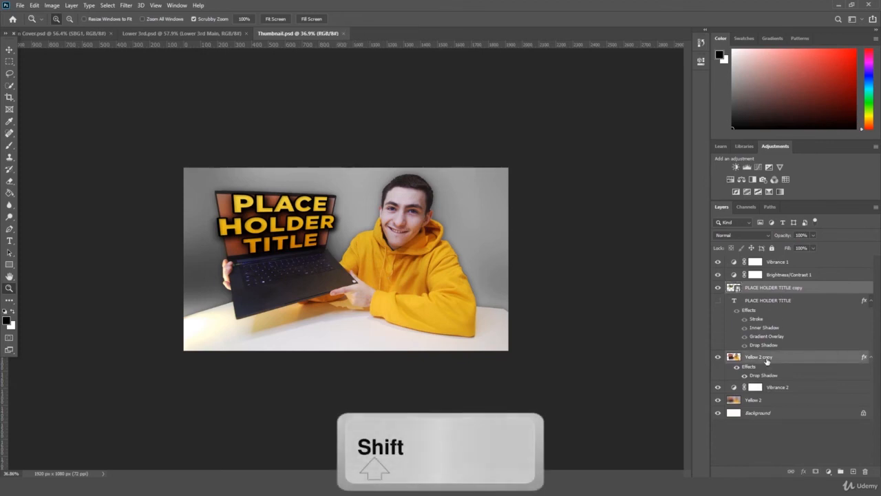
left_click(758, 397, "shift")
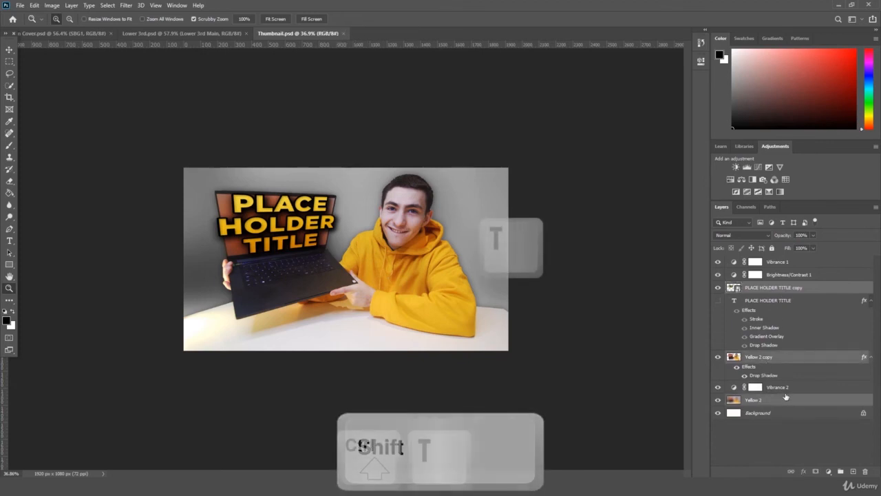
Scale the three selected layers up to about 116% and reposition them so the subject fills more of the canvas
key("ctrl+t")
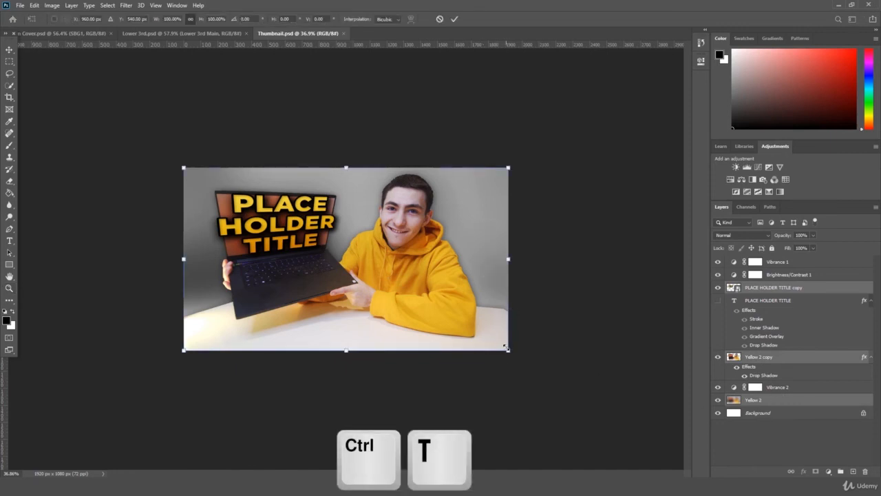
left_click_drag(507, 350, 528, 360)
left_click_drag(182, 169, 151, 149)
mouse_move(415, 204)
left_mouse_down()
mouse_move(432, 212)
mouse_move(422, 213)
left_mouse_up()
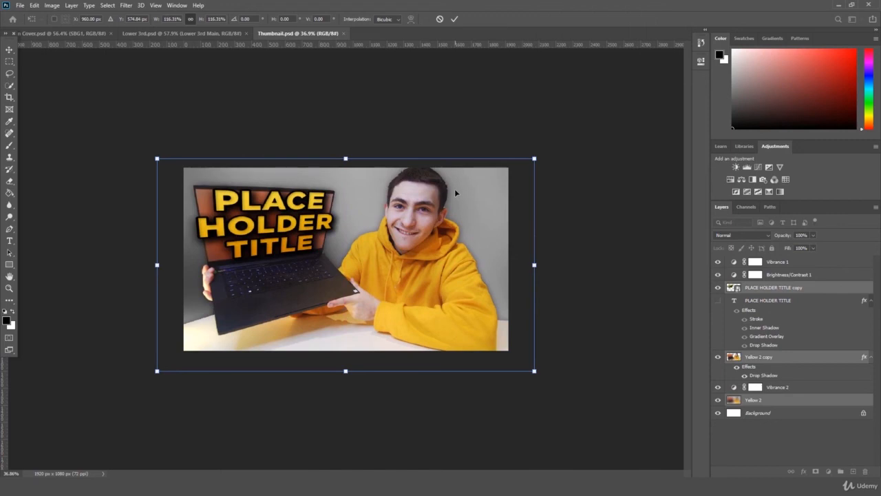
key("Return")
key("z")
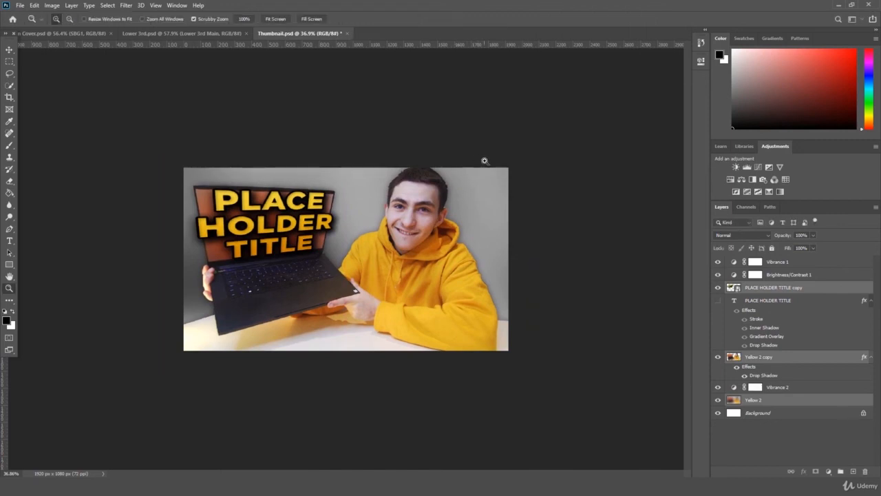
mouse_move(474, 170)
left_mouse_down()
mouse_move(464, 177)
mouse_move(473, 178)
left_mouse_up()
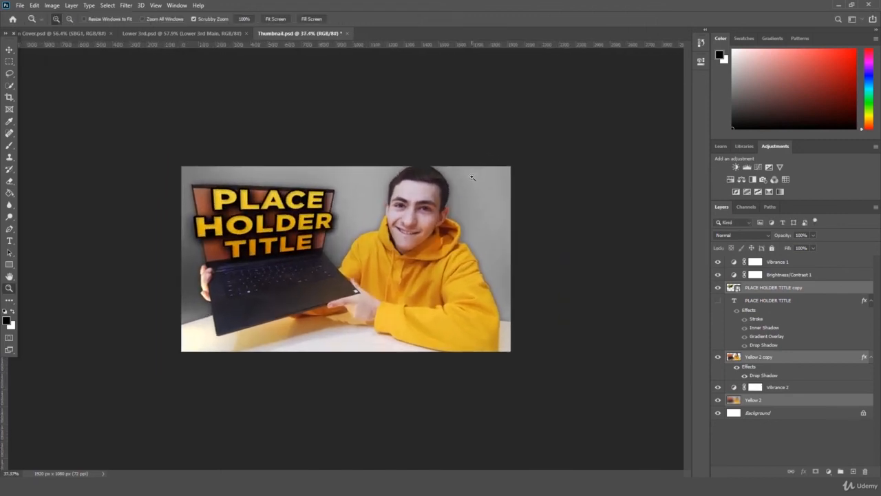
Hide the title smart object, then show and select the editable PLACE HOLDER TITLE text layer
left_click(756, 289)
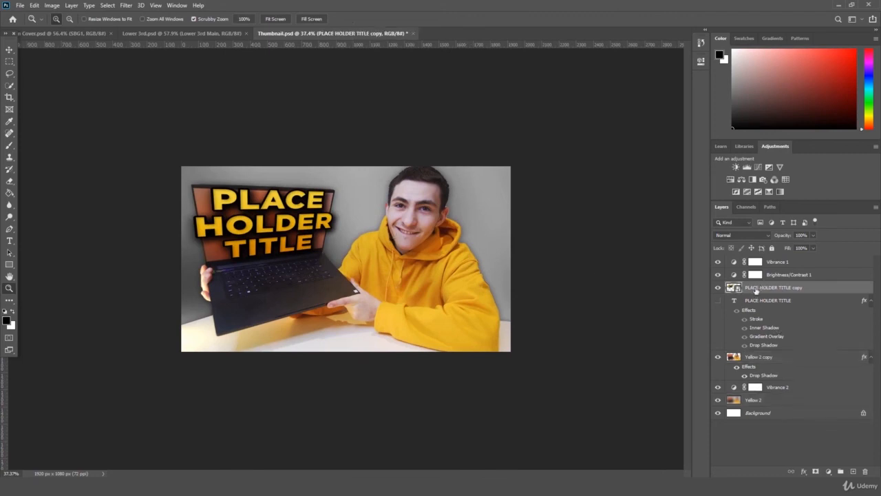
left_click(718, 288)
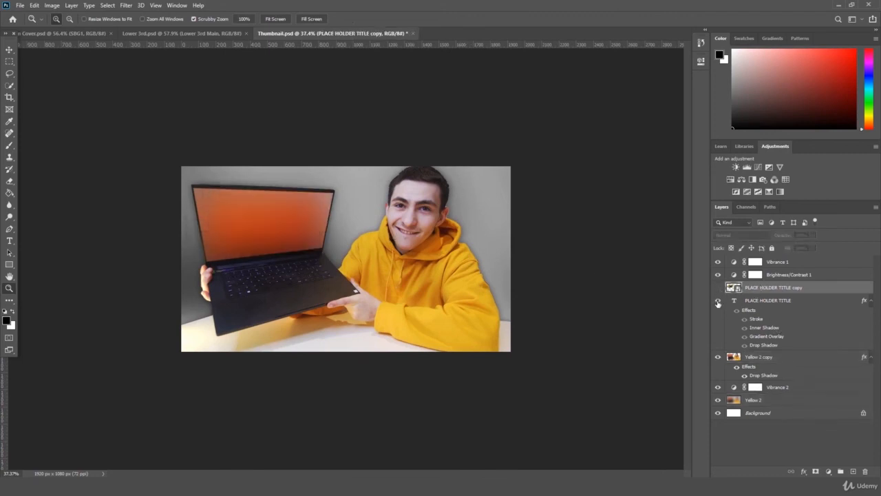
left_click(717, 301)
left_click(767, 302)
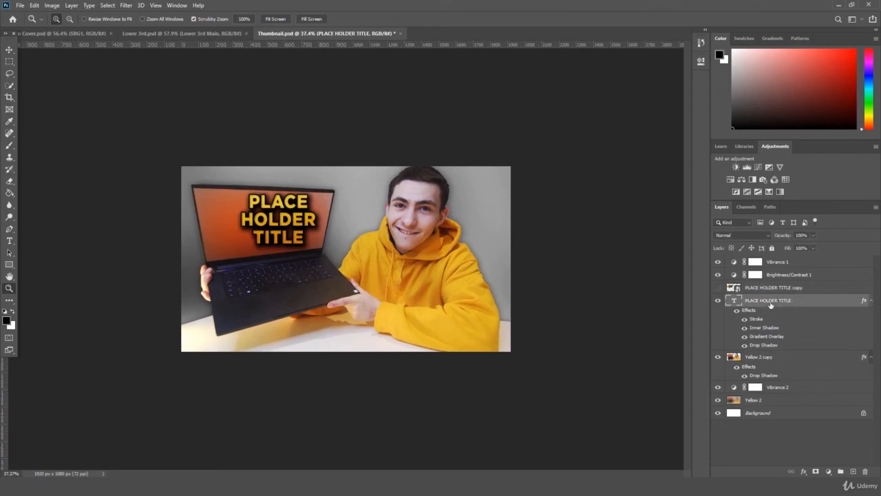
right_click(777, 302)
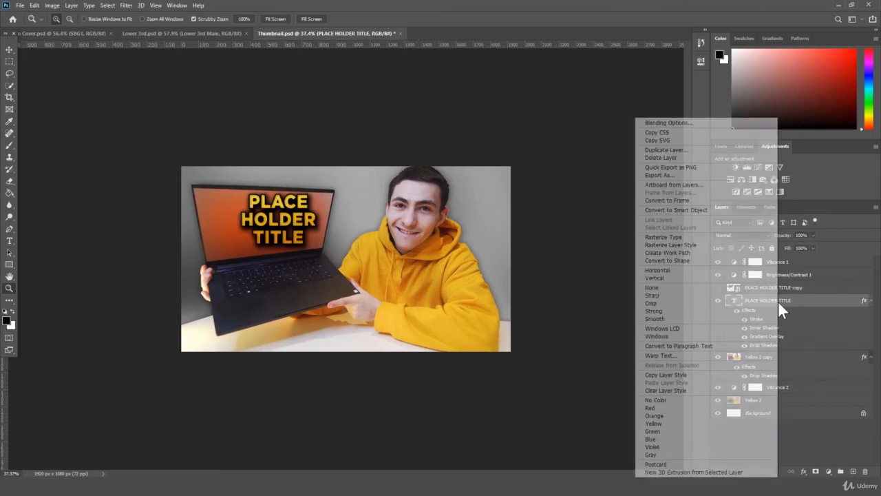
left_click(817, 305)
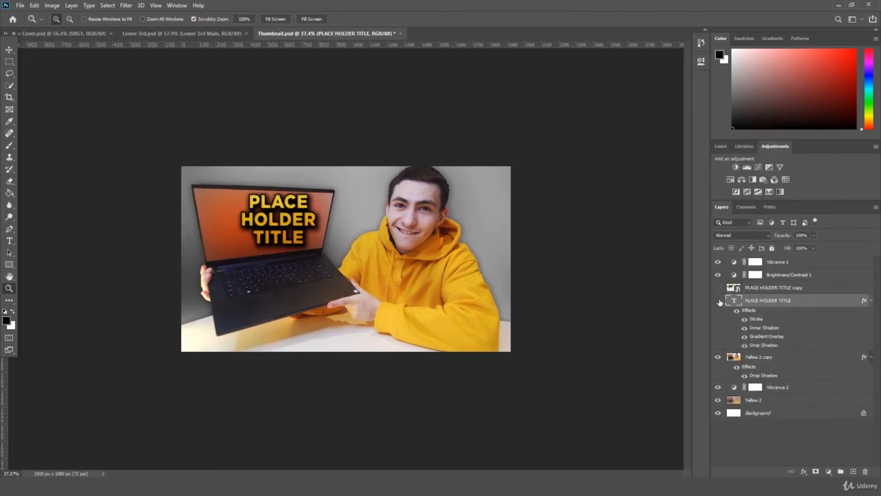
Hide the editable text layer again, then show and select the PLACE HOLDER TITLE copy smart object
left_click(718, 301)
left_click(718, 288)
left_click(776, 288)
left_click_drag(398, 261, 386, 277)
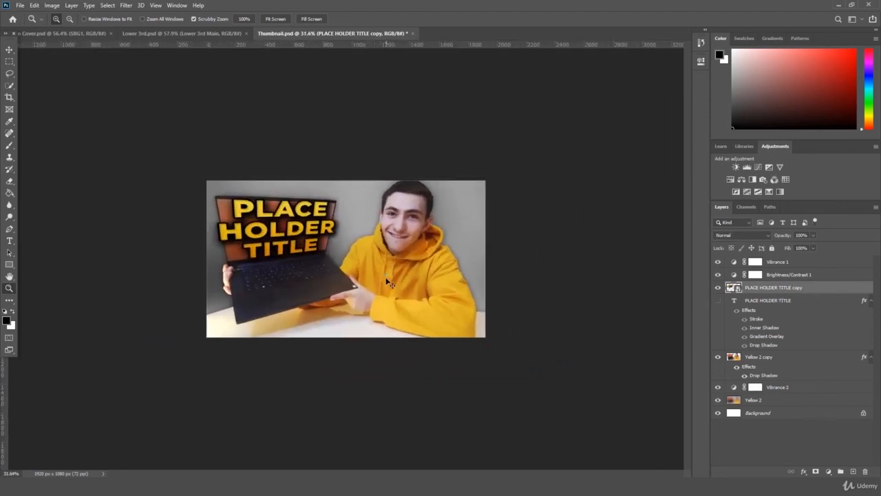
left_click_drag(369, 268, 387, 268)
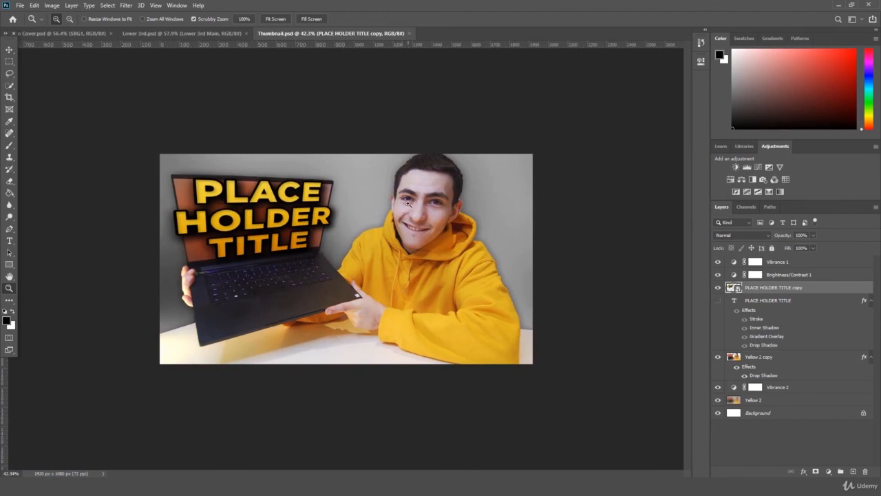
left_click_drag(427, 187, 454, 170)
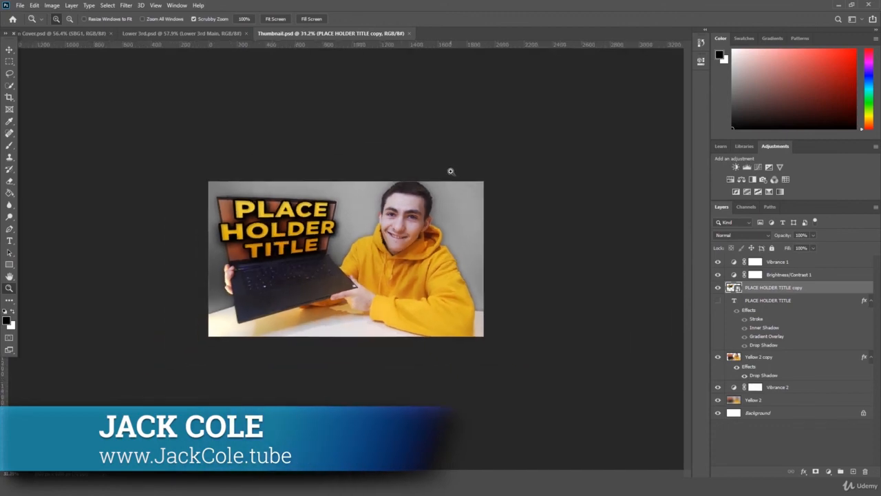